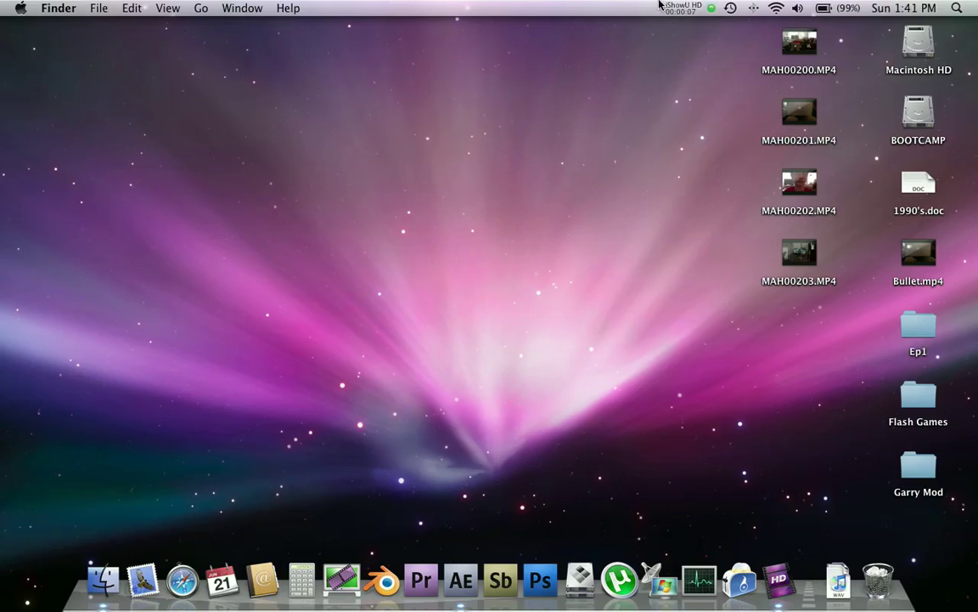
# Open the Bullet.mp4 clip from the desktop in QuickTime Player.
pyautogui.doubleClick(917, 267)
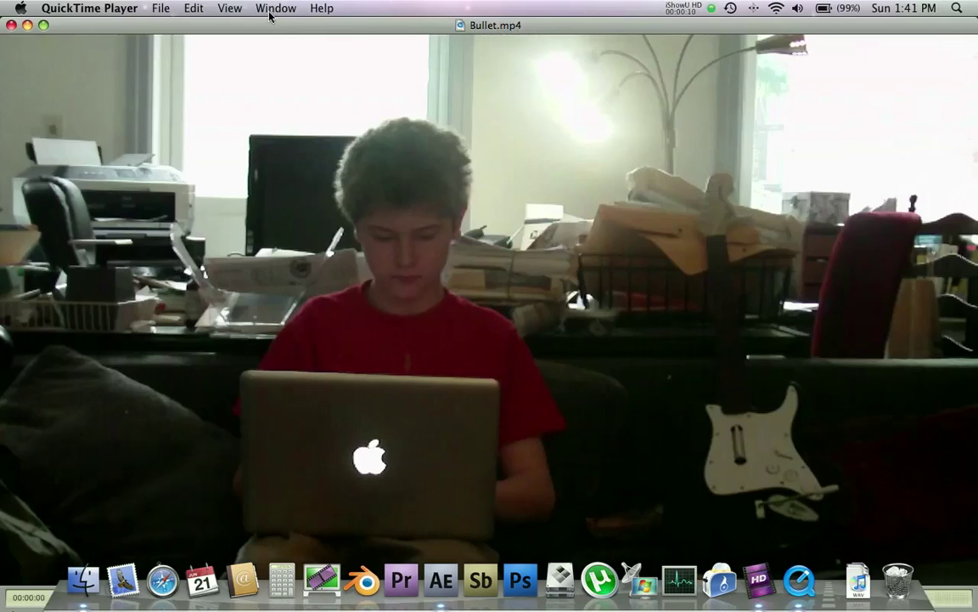
# Show Bullet.mp4 at half size in its player window.
pyautogui.click(194, 8)
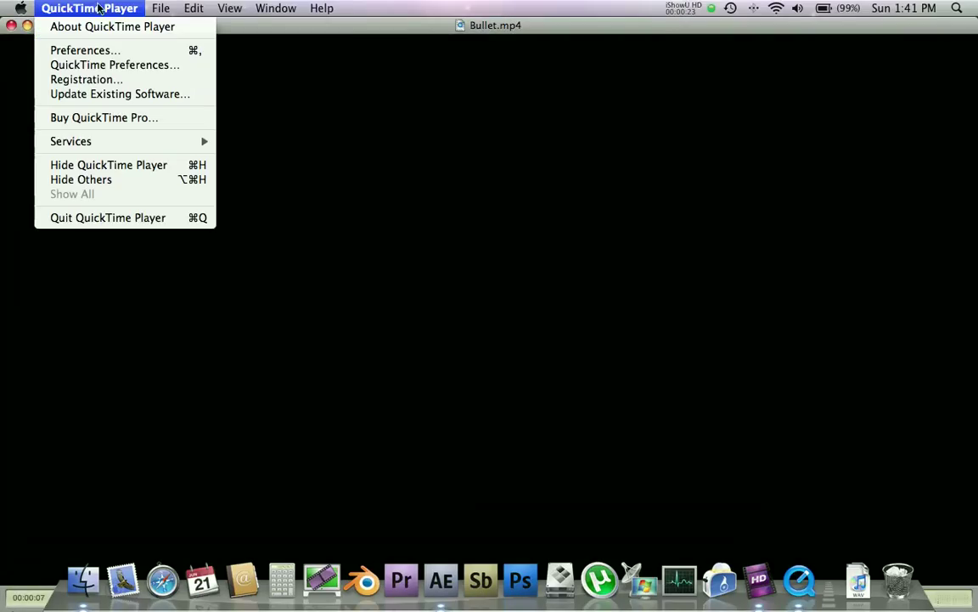
pyautogui.moveTo(229, 8)
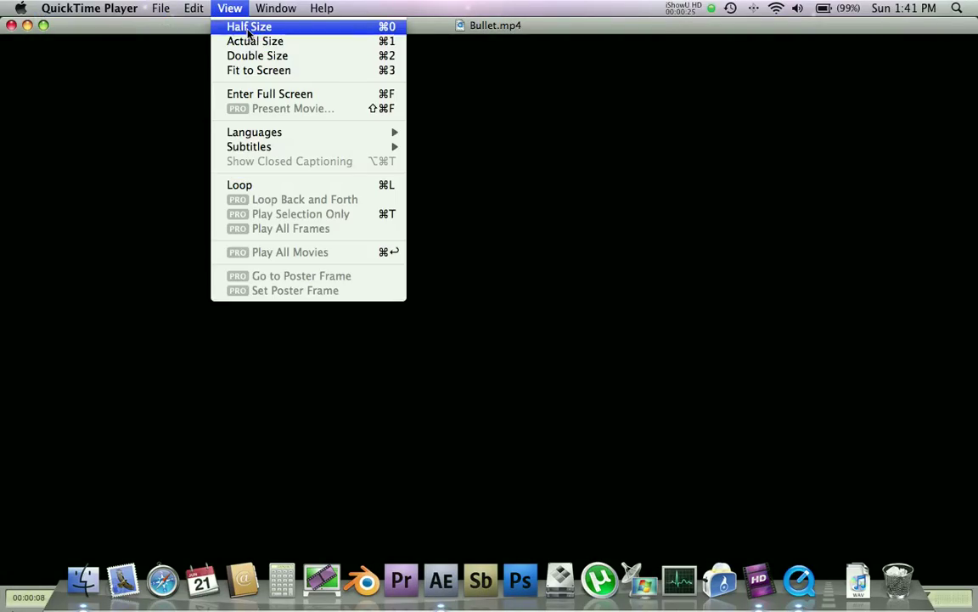
pyautogui.click(249, 32)
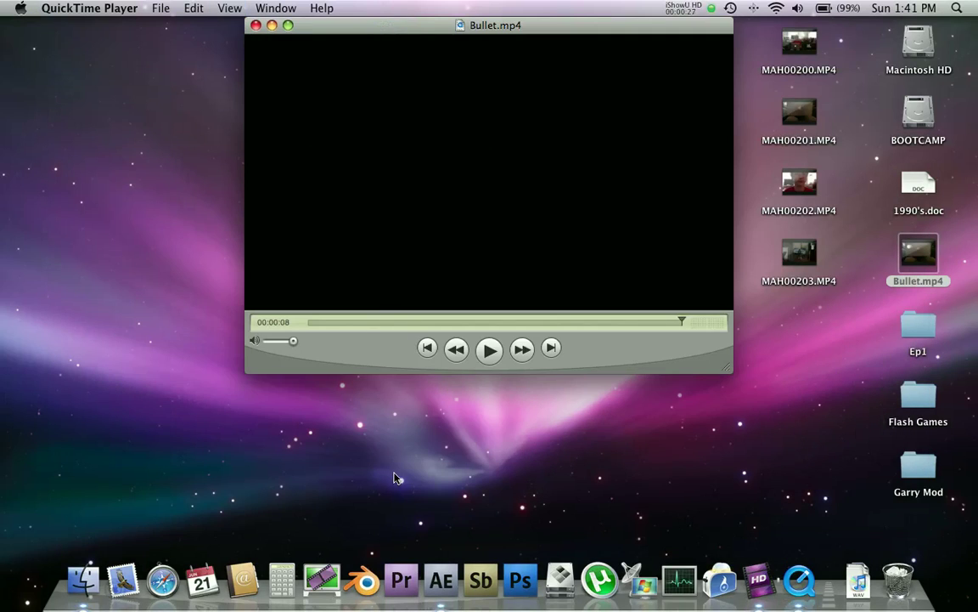
pyautogui.click(682, 7)
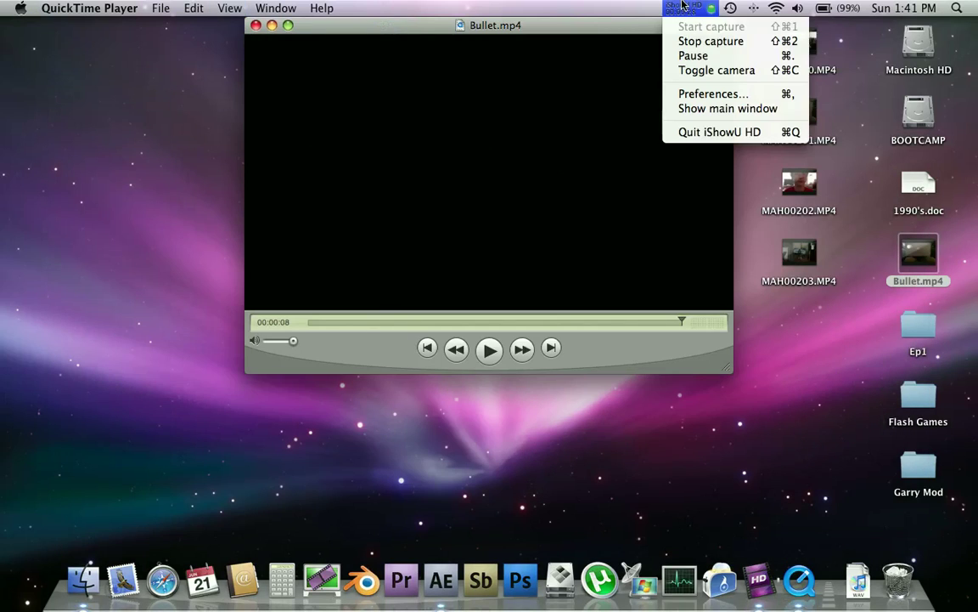
pyautogui.click(682, 8)
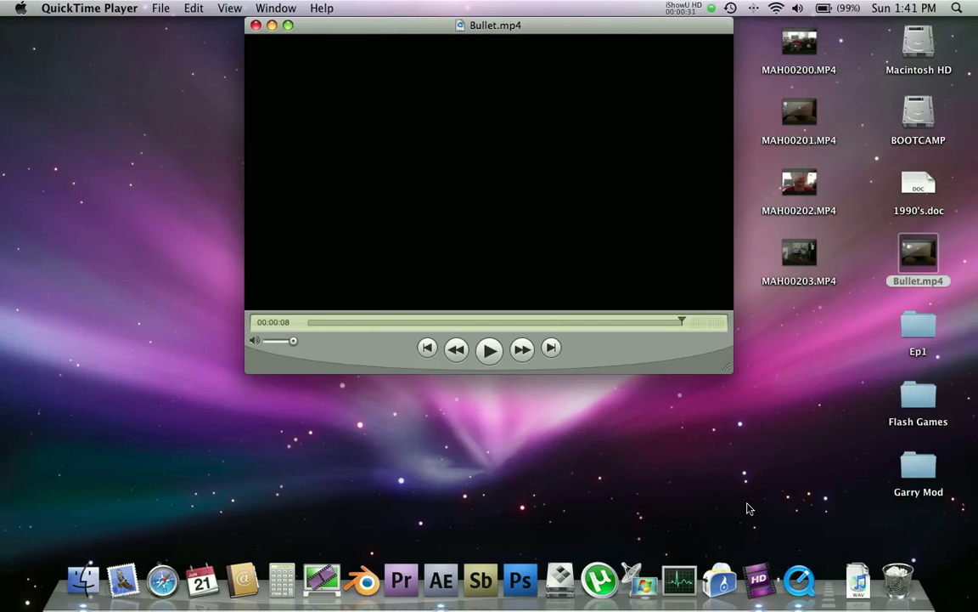
# Scrub the clip back to about 3 seconds, then quit QuickTime Player.
pyautogui.moveTo(627, 323); pyautogui.dragTo(449, 322)
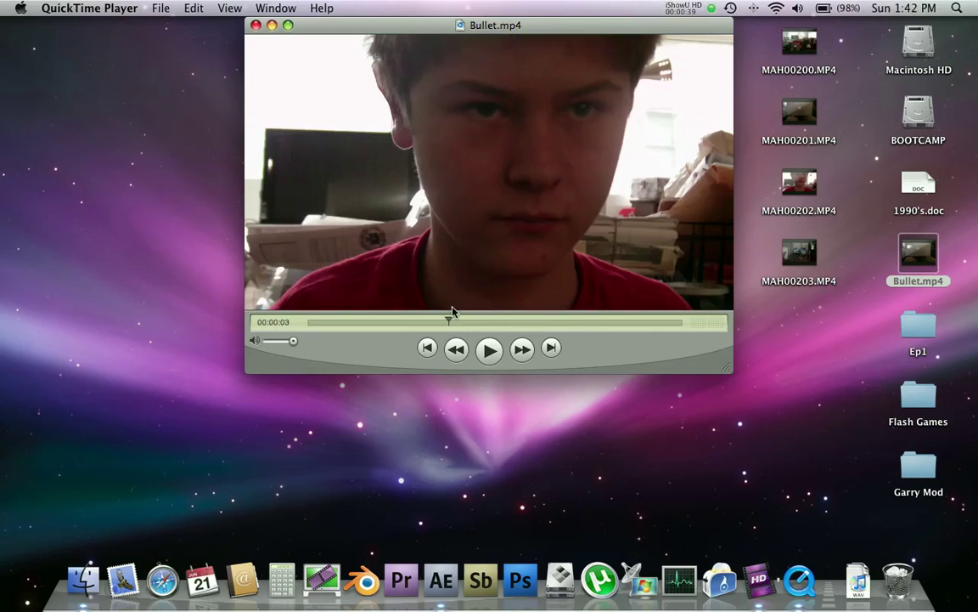
pyautogui.click(15, 7)
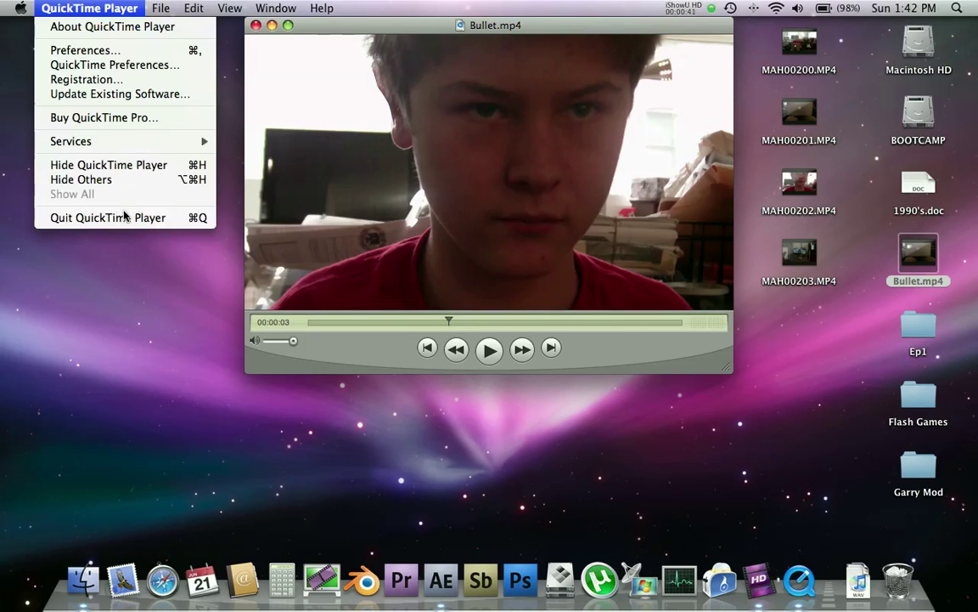
pyautogui.click(125, 217)
# Select the four MAH clips on the desktop, then clear the selection.
pyautogui.moveTo(125, 214); pyautogui.dragTo(858, 34)
pyautogui.keyDown('shift'); pyautogui.click(798, 254); pyautogui.keyUp('shift')
pyautogui.moveTo(748, 352); pyautogui.dragTo(853, 397)
pyautogui.click(587, 382)
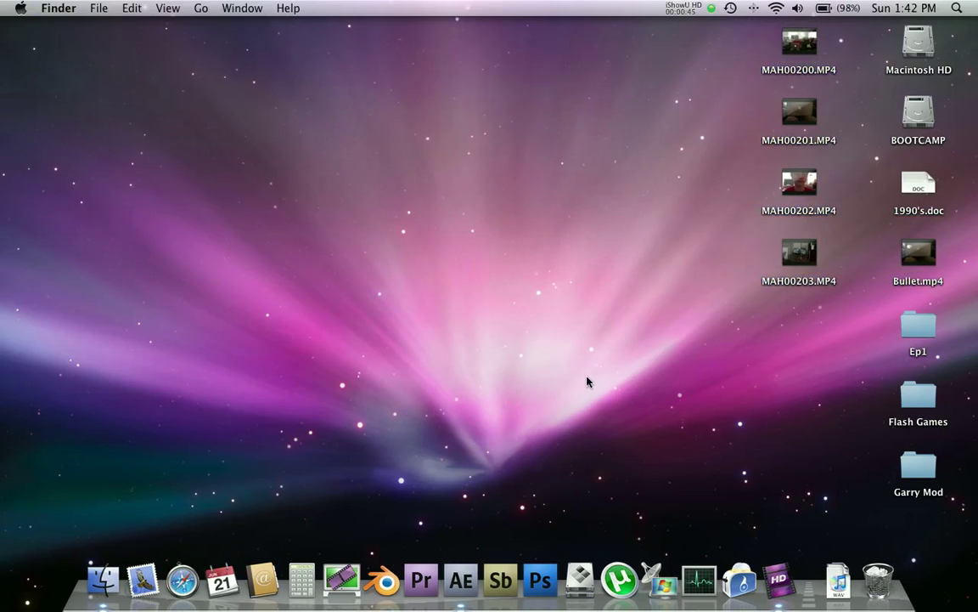
# Launch Blender and delete the default cube.
pyautogui.click(395, 592)
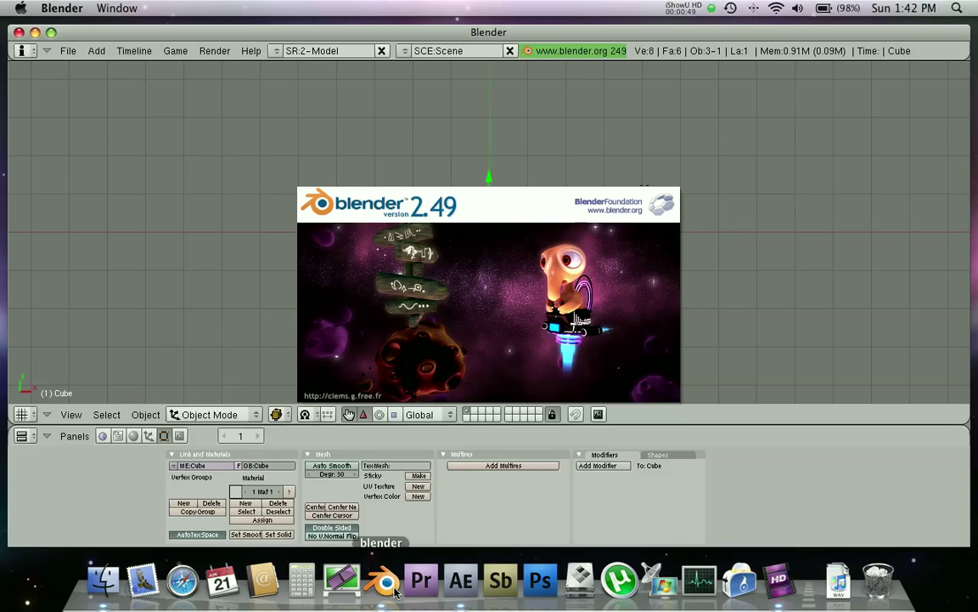
pyautogui.press('x')
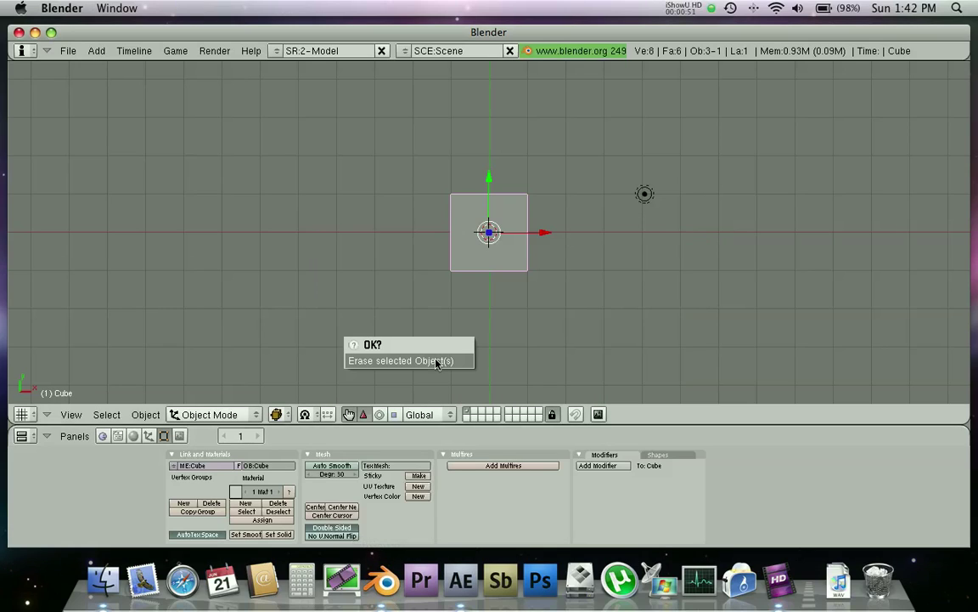
pyautogui.click(436, 363)
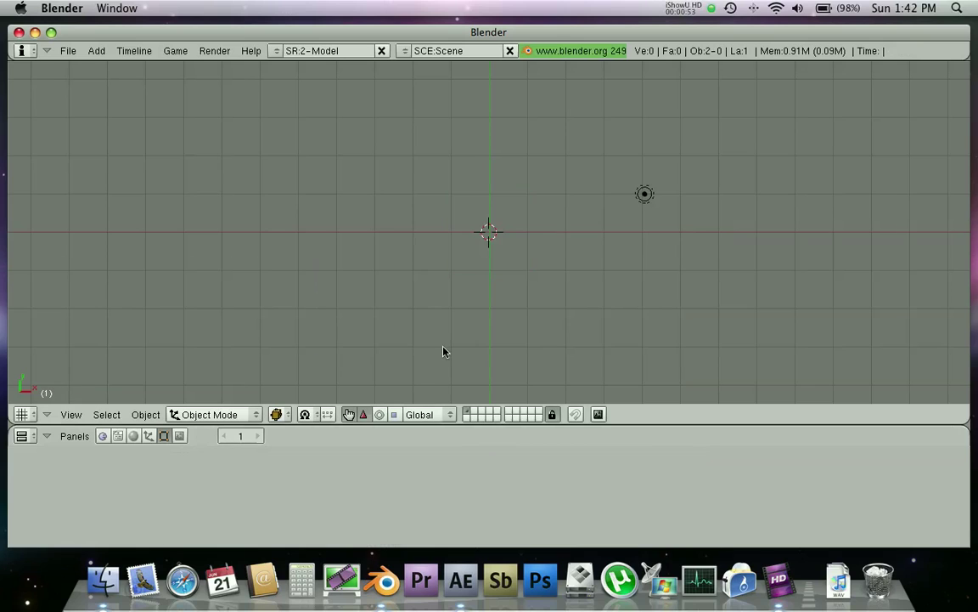
# Delete the camera so only the lamp remains in the scene.
pyautogui.moveTo(403, 371); pyautogui.dragTo(237, 184, button='middle')
pyautogui.rightClick(287, 162)
pyautogui.press('x')
pyautogui.click(287, 160)
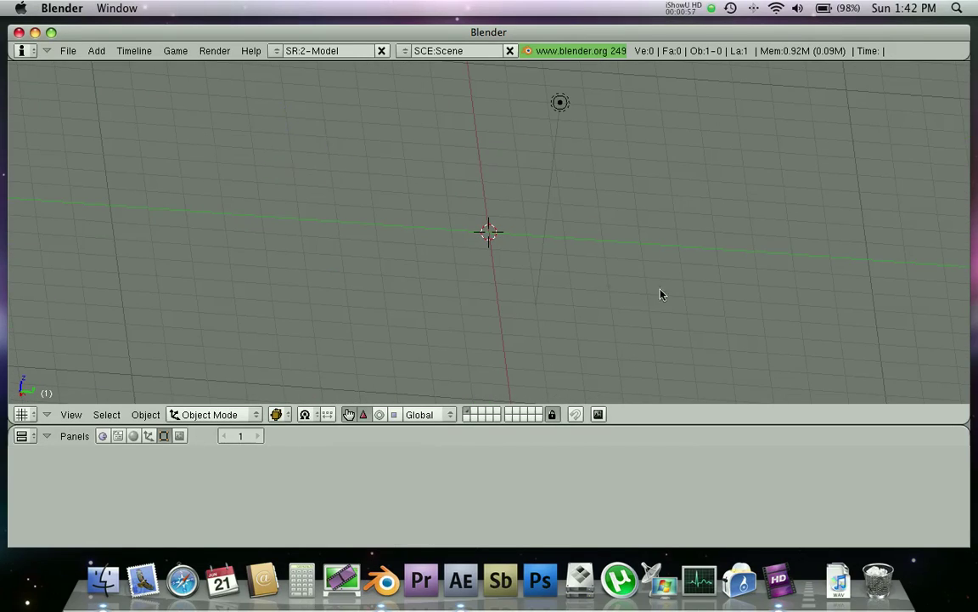
pyautogui.press('space')
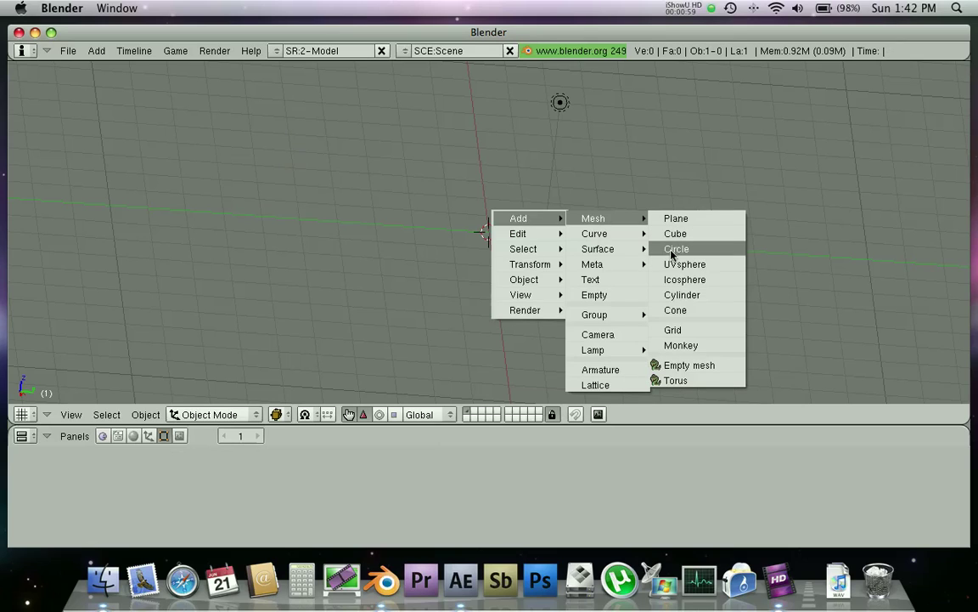
# Add a cylinder and a UV sphere, raising the sphere about 0.57 units along Z.
pyautogui.click(695, 296)
pyautogui.click(767, 304)
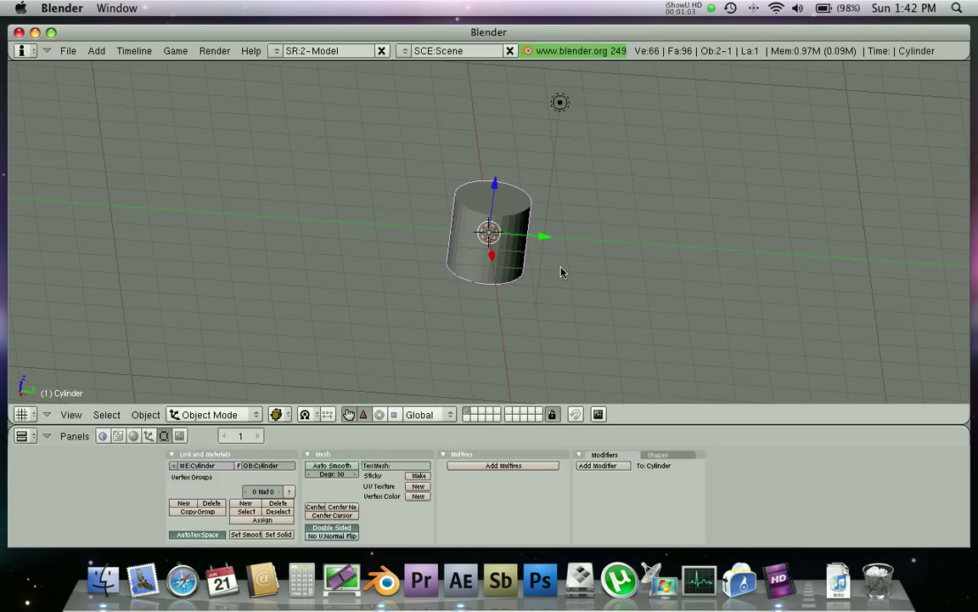
pyautogui.press('space')
pyautogui.moveTo(646, 265)
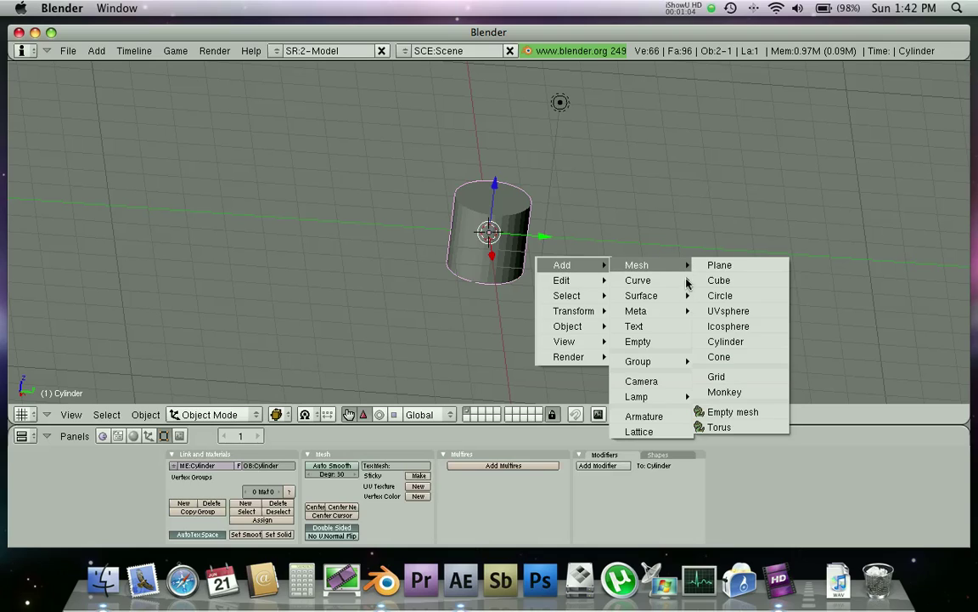
pyautogui.click(717, 312)
pyautogui.click(782, 323)
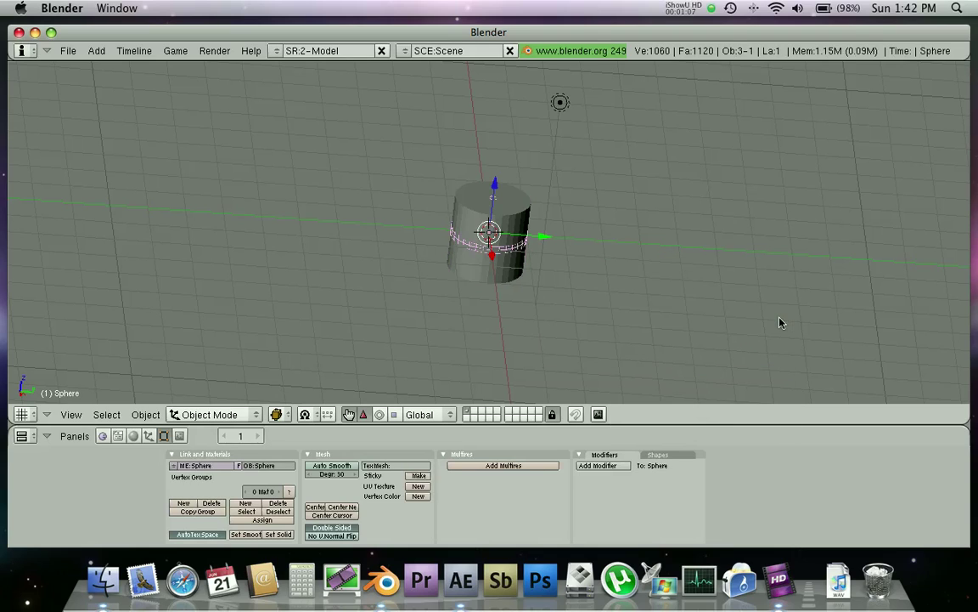
pyautogui.moveTo(490, 184); pyautogui.dragTo(497, 148)
# Check the capsule from the top view, then from a tilted angle.
pyautogui.moveTo(492, 145); pyautogui.dragTo(500, 199, button='middle')
pyautogui.click(71, 413)
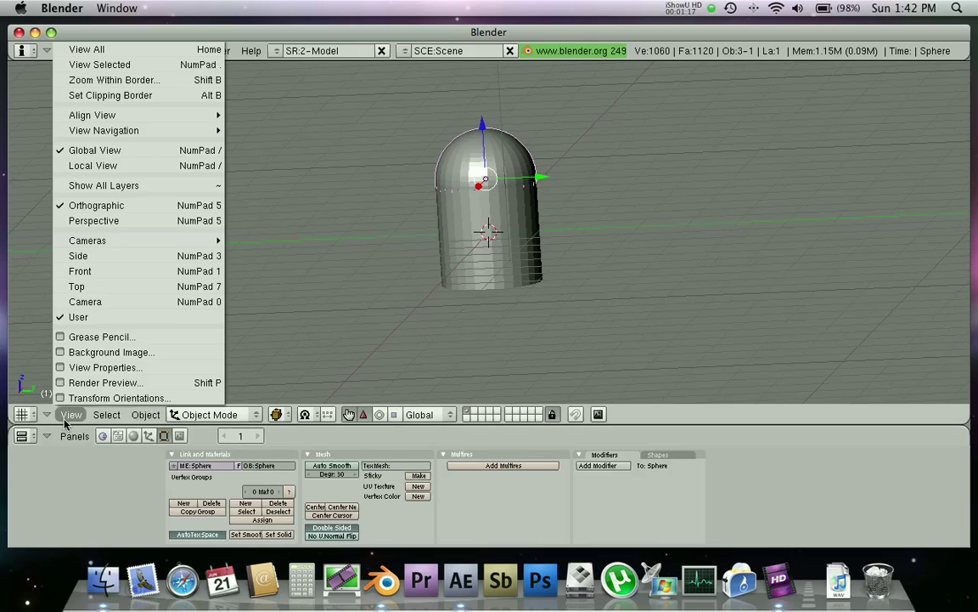
pyautogui.click(96, 286)
pyautogui.moveTo(531, 229); pyautogui.dragTo(259, 206, button='middle')
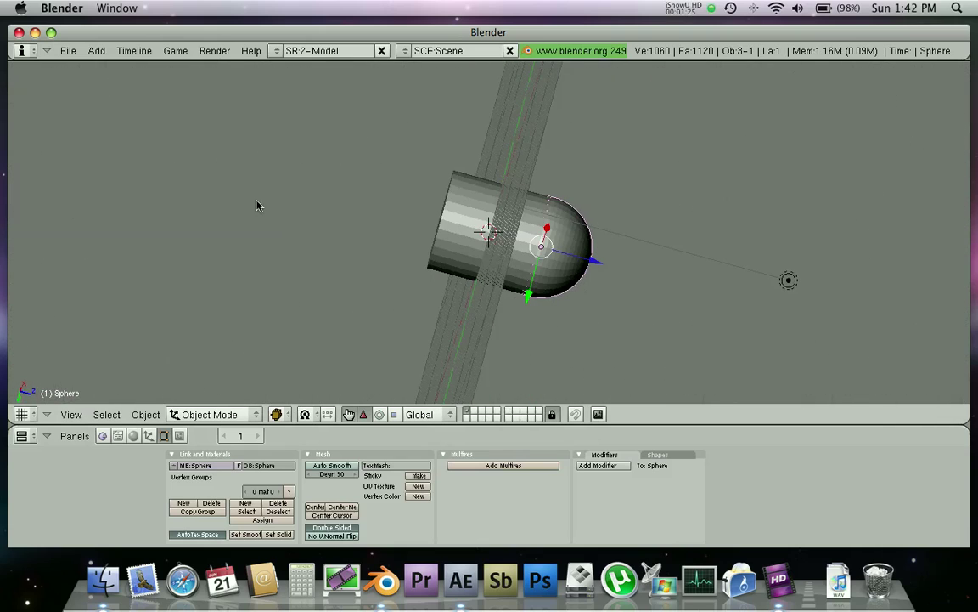
# Select the sphere and cylinder together and join them into one mesh.
pyautogui.press('s')
pyautogui.rightClick(585, 266)
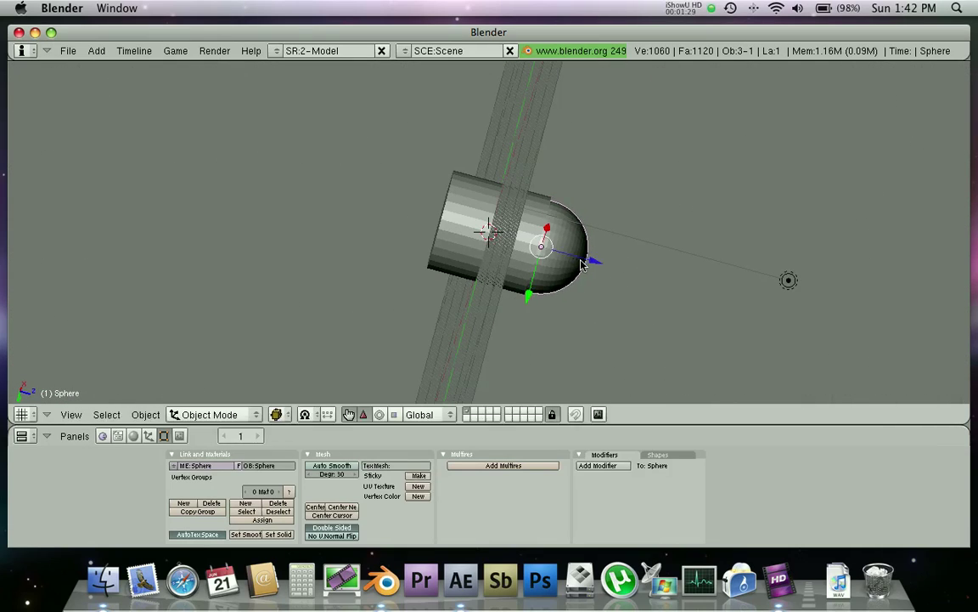
pyautogui.moveTo(507, 299); pyautogui.dragTo(376, 236, button='middle')
pyautogui.moveTo(488, 207); pyautogui.dragTo(481, 125, button='middle')
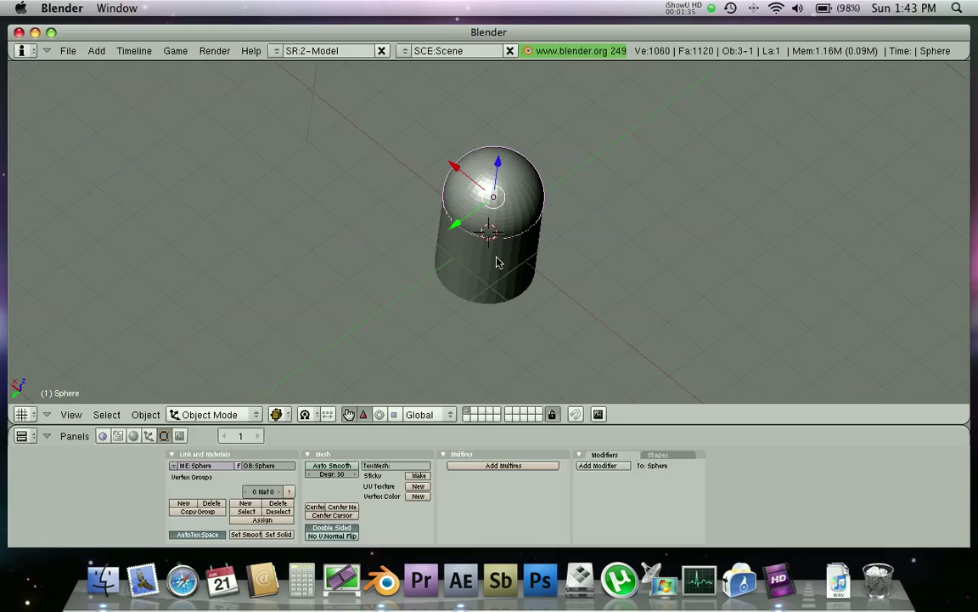
pyautogui.rightClick(498, 263)
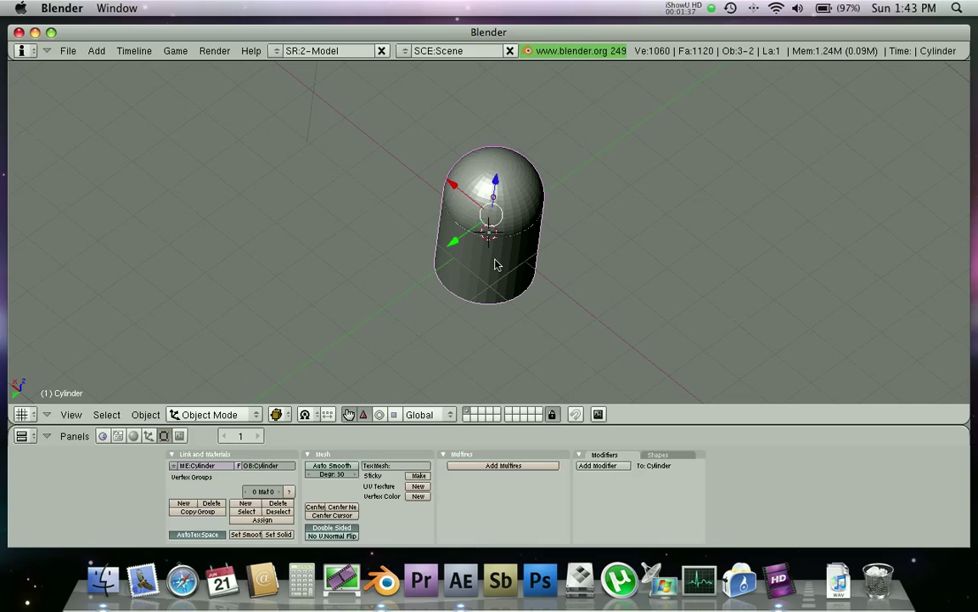
pyautogui.moveTo(497, 264); pyautogui.dragTo(493, 227, button='middle')
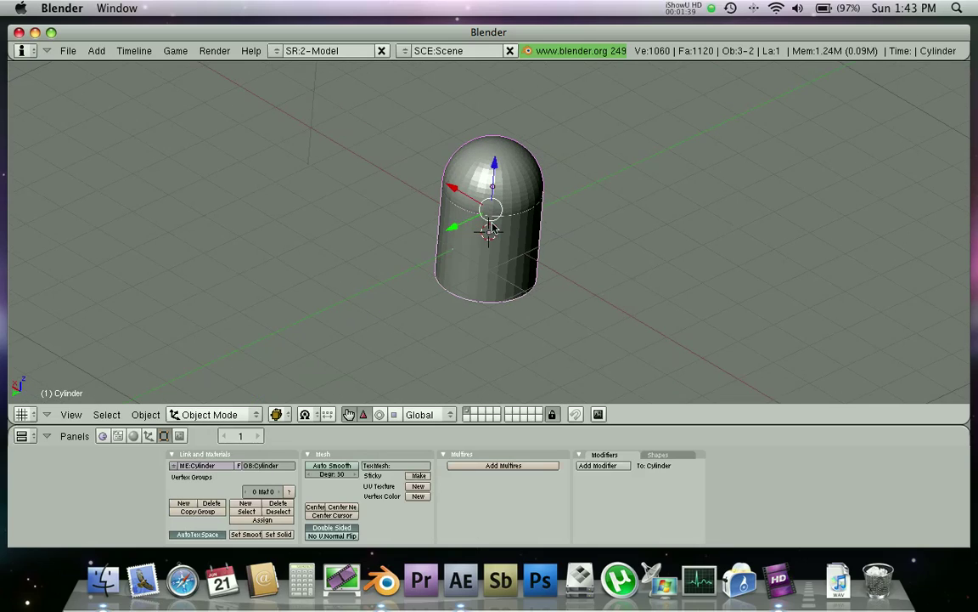
pyautogui.hotkey('ctrl', 'j')
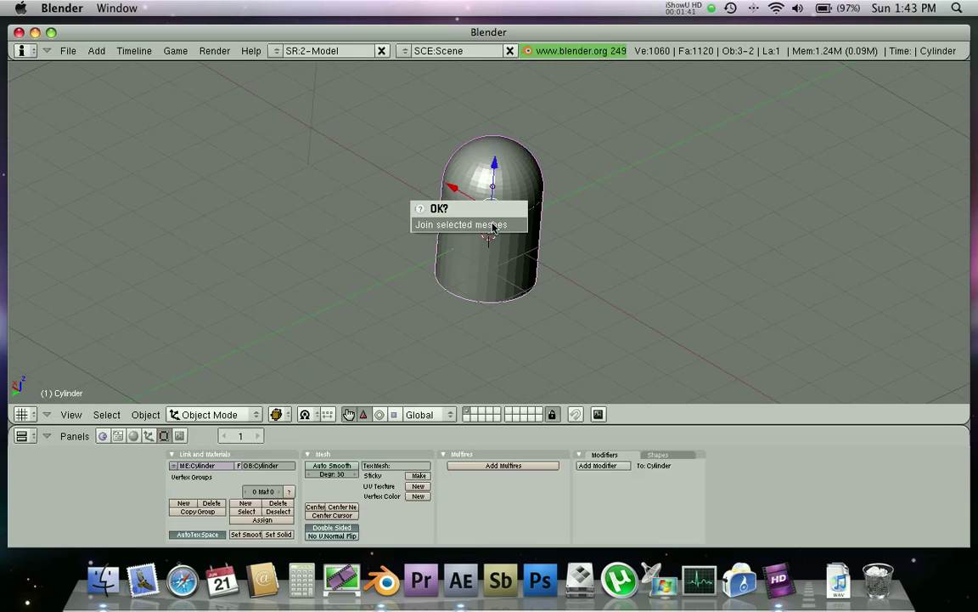
pyautogui.click(492, 225)
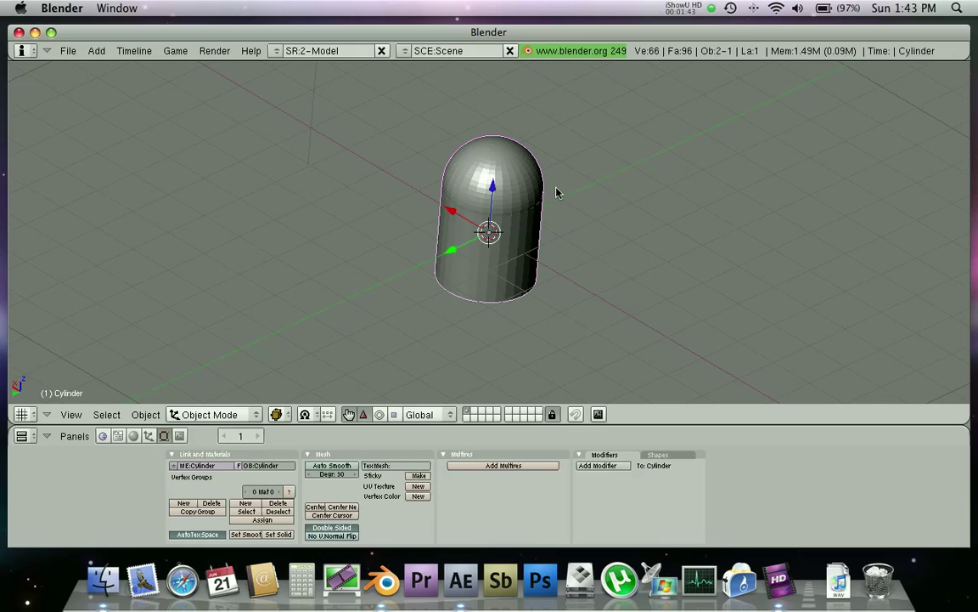
pyautogui.moveTo(567, 200); pyautogui.dragTo(478, 133, button='middle')
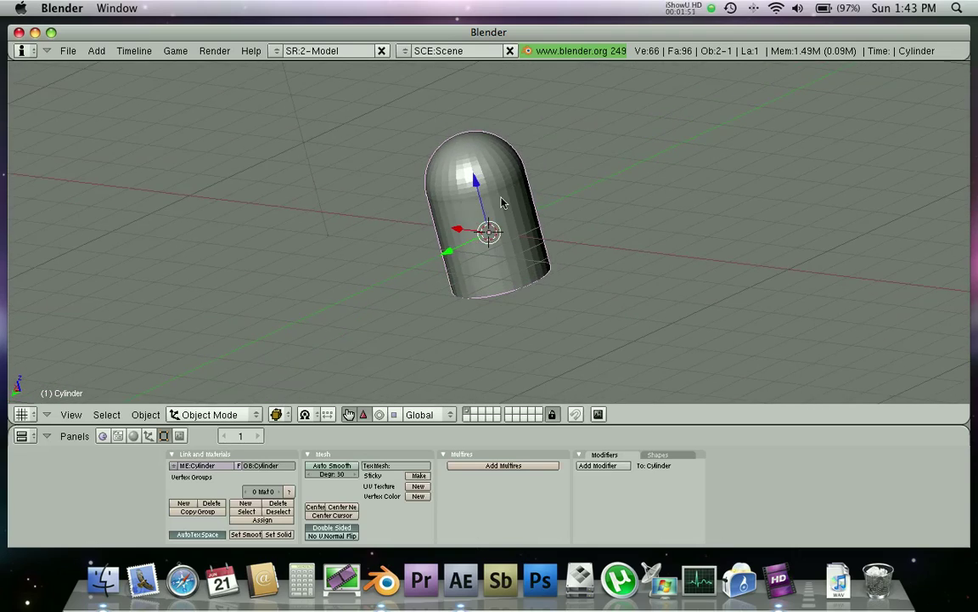
# Rotate the capsule 90° about Y so it lies on its side.
pyautogui.press('r')
pyautogui.write('y')
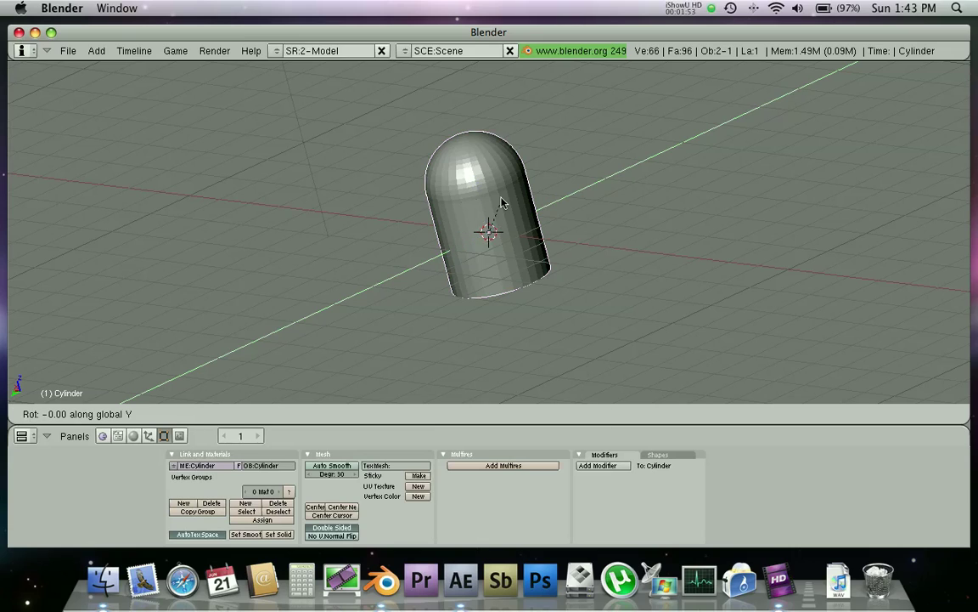
pyautogui.write('90')
pyautogui.press('Return')
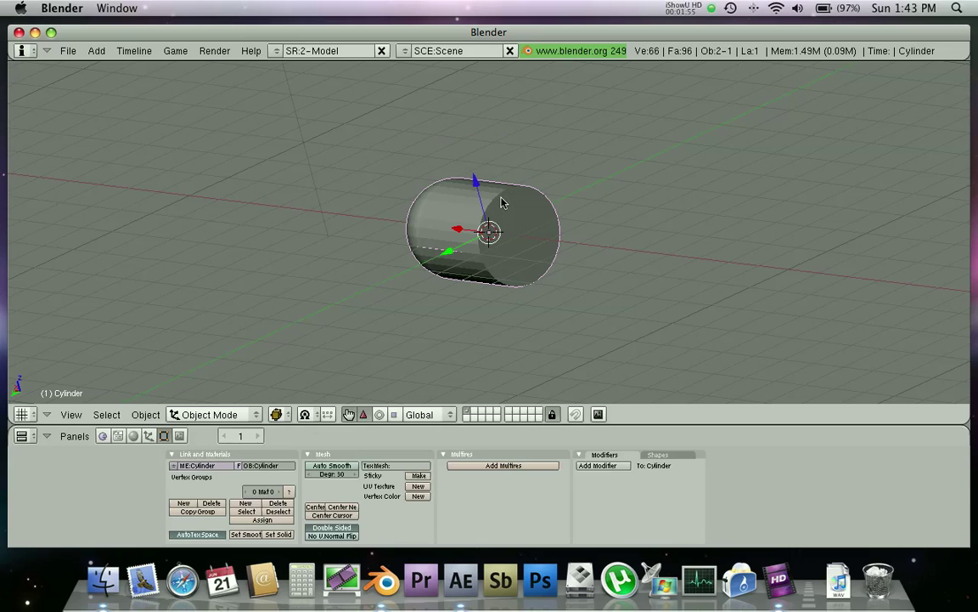
pyautogui.moveTo(408, 48); pyautogui.dragTo(459, 151, button='middle')
pyautogui.press('space')
pyautogui.press('space')
# Add a camera and raise it above the capsule.
pyautogui.moveTo(526, 139)
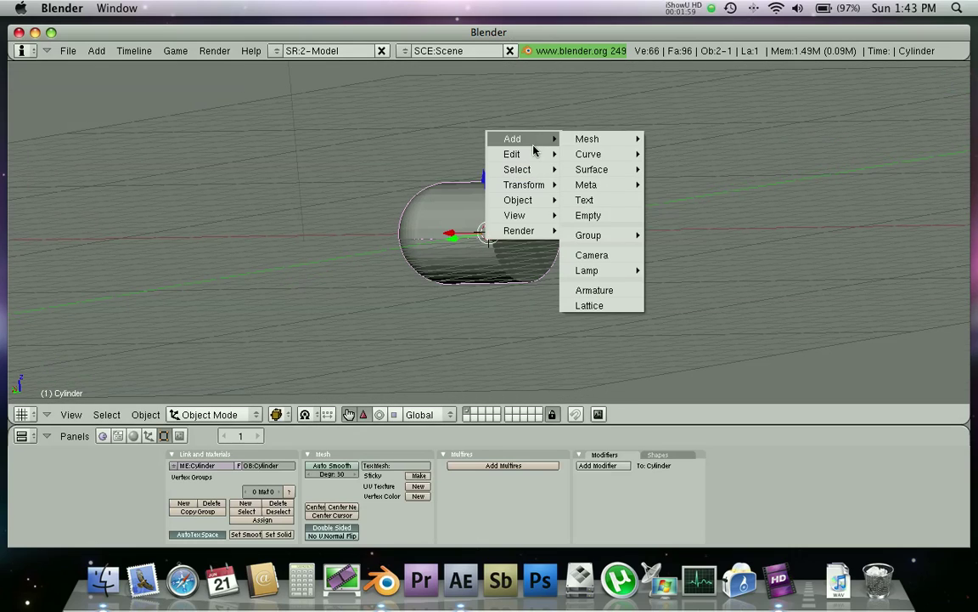
pyautogui.click(592, 255)
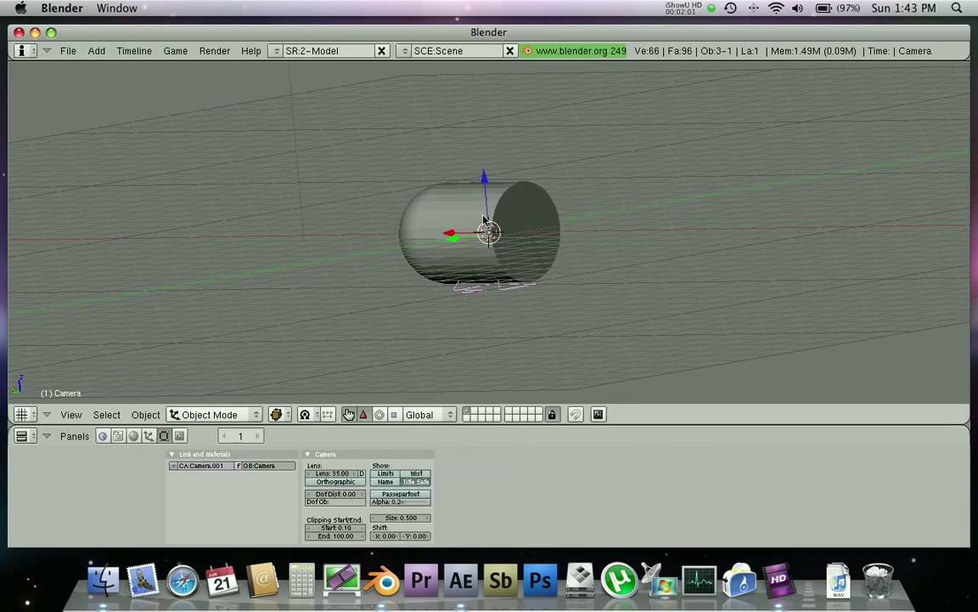
pyautogui.moveTo(486, 189); pyautogui.dragTo(454, 64)
# Rotate the camera -90° about the X axis.
pyautogui.press('r')
pyautogui.press('y')
pyautogui.press('y')
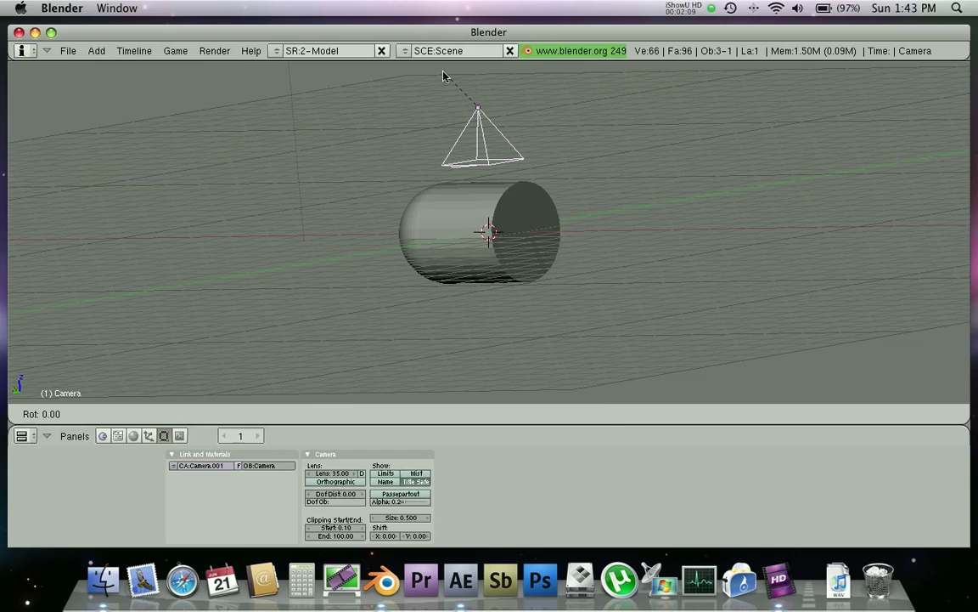
pyautogui.write('x')
pyautogui.write('90')
pyautogui.press('BackSpace')
pyautogui.write('1')
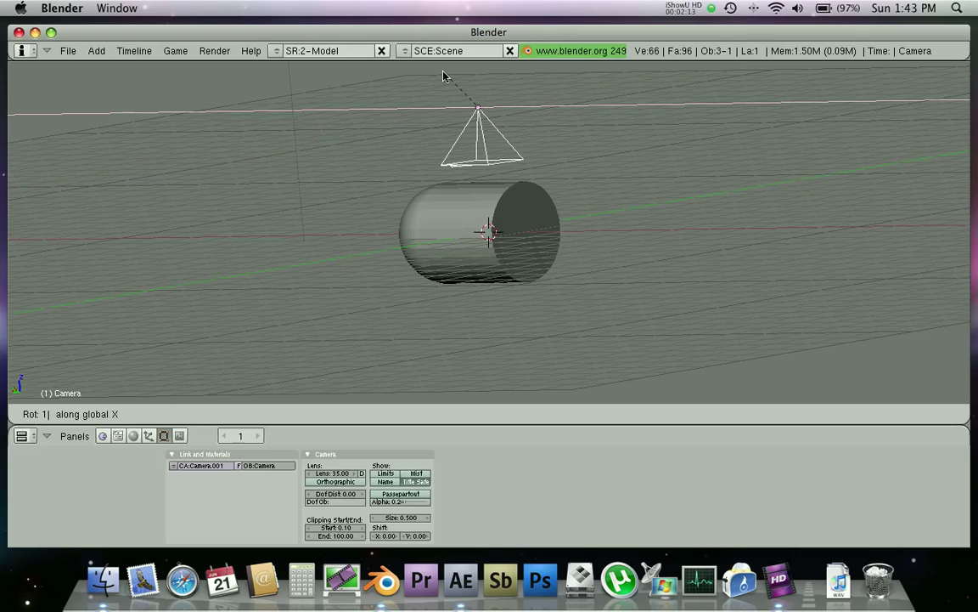
pyautogui.press('BackSpace')
pyautogui.write('-90')
pyautogui.press('BackSpace')
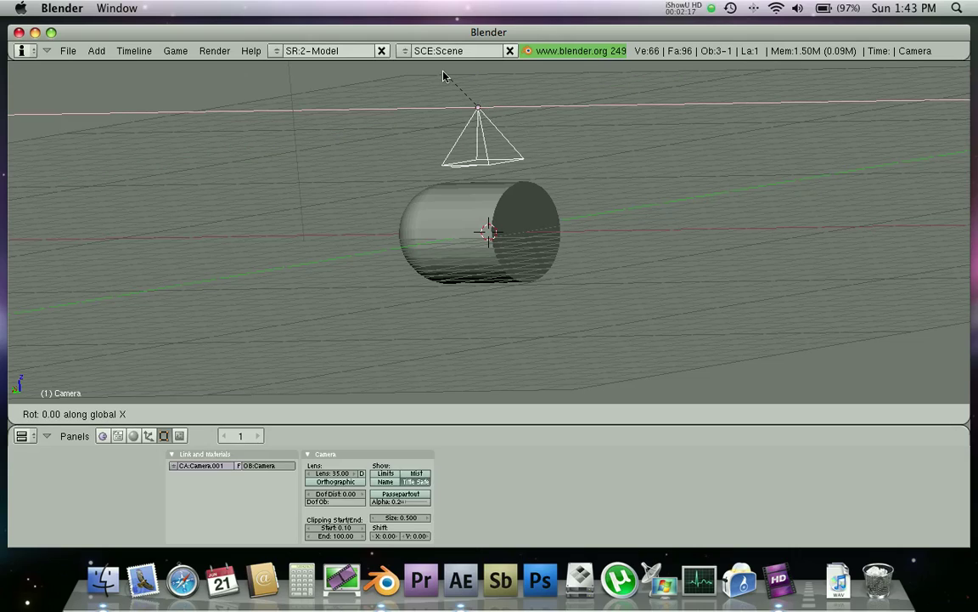
pyautogui.write('180')
pyautogui.press('BackSpace')
pyautogui.write('-90')
pyautogui.press('Return')
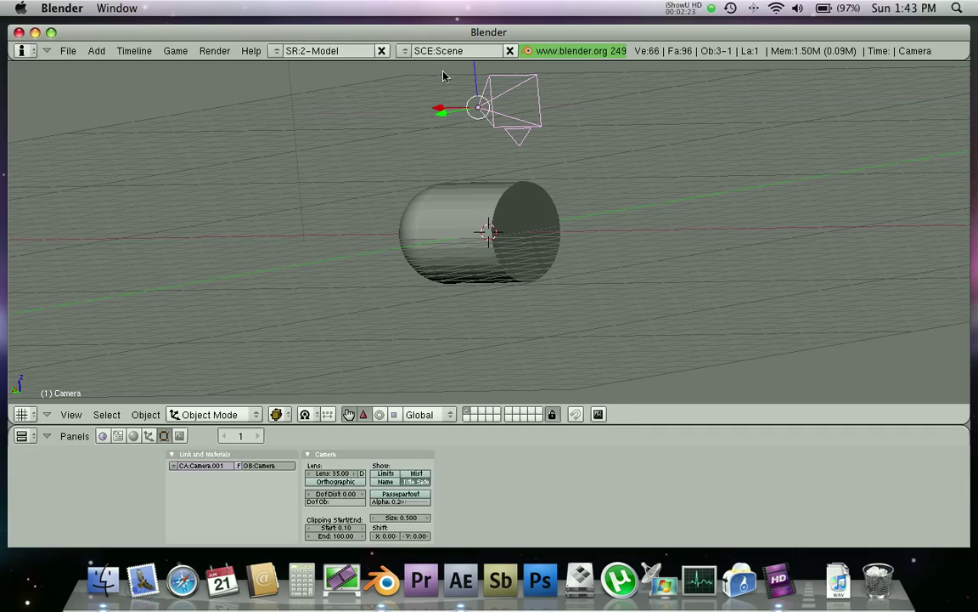
# Rotate the camera 180° about the Y axis.
pyautogui.press('r')
pyautogui.press('x')
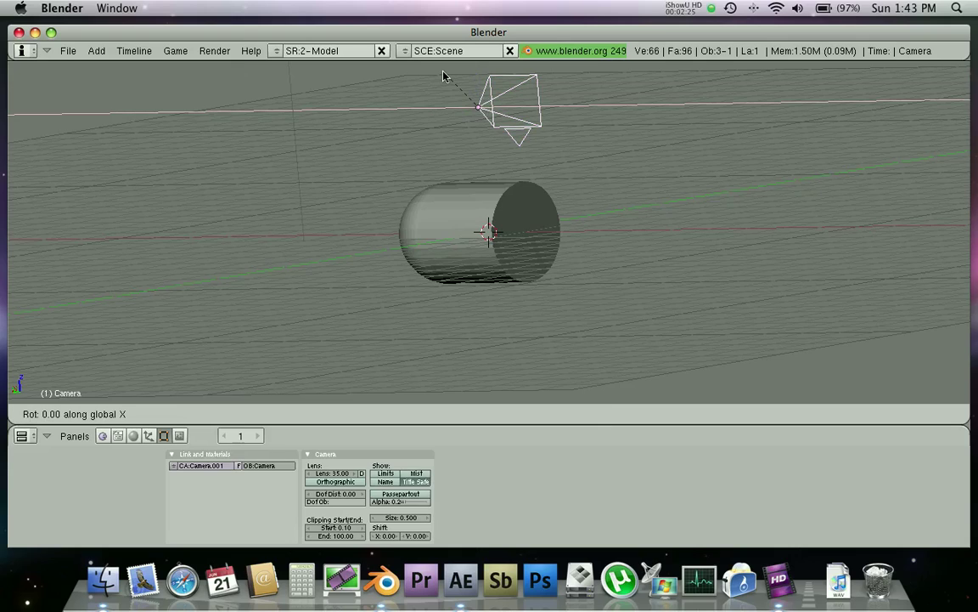
pyautogui.press('r')
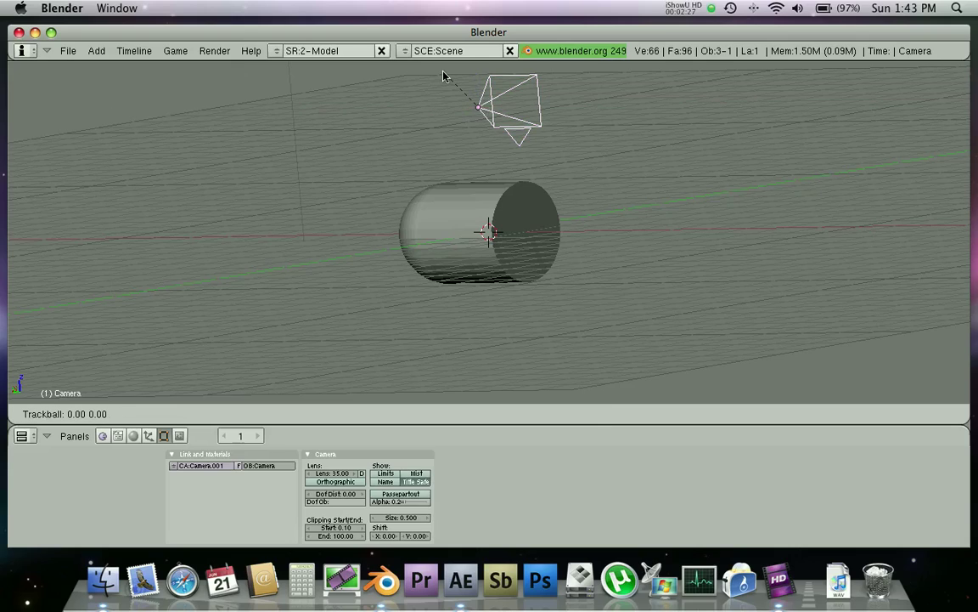
pyautogui.press('Escape')
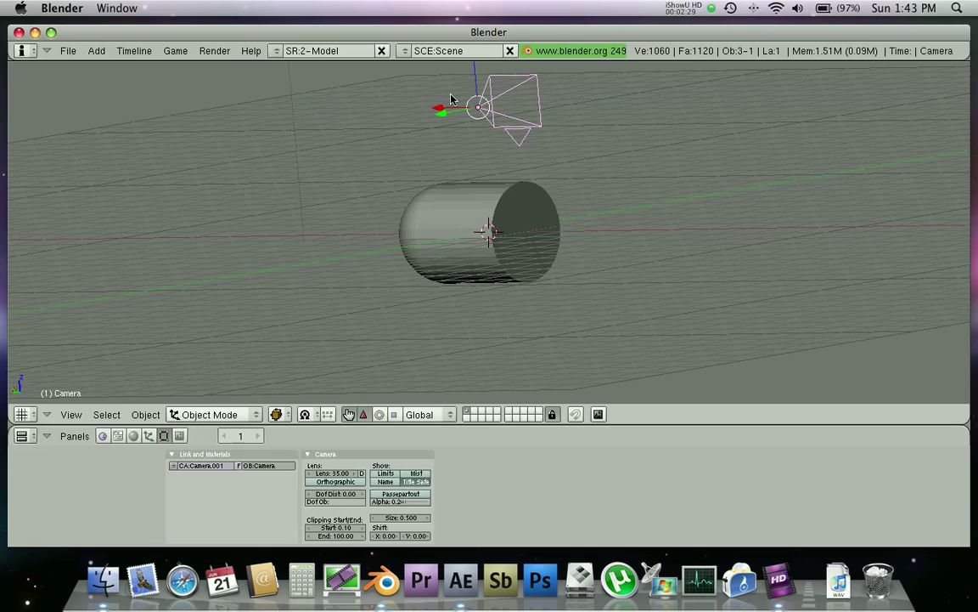
pyautogui.write('ry10')
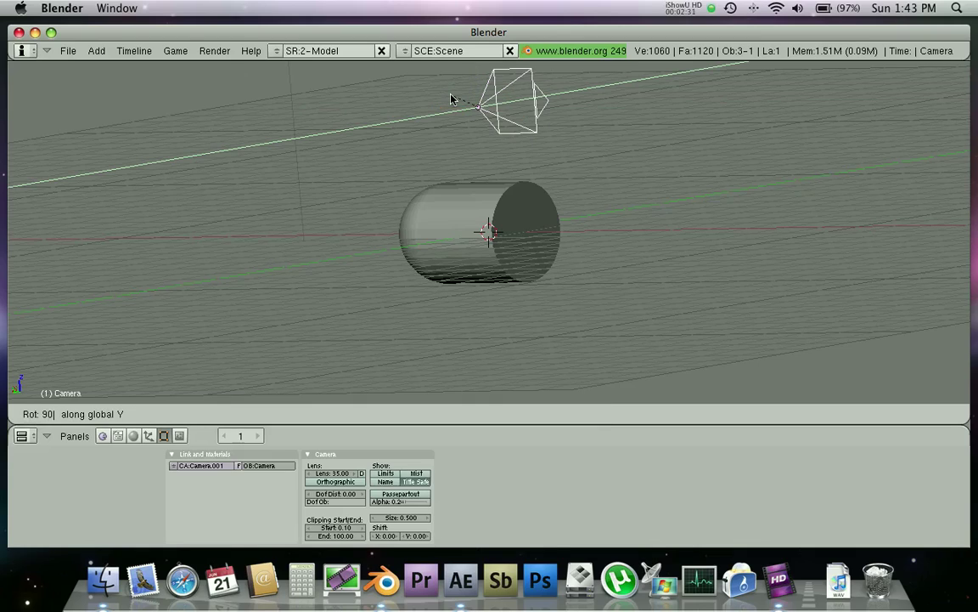
pyautogui.press('BackSpace')
pyautogui.press('BackSpace')
pyautogui.write('180')
pyautogui.press('Return')
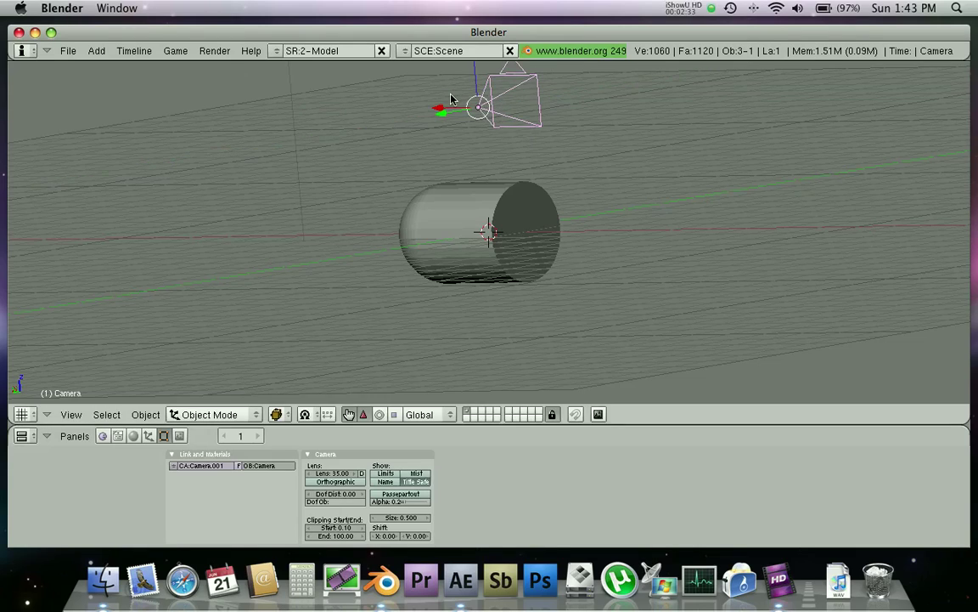
# Reposition the camera and lower it slightly toward the capsule.
pyautogui.moveTo(452, 100); pyautogui.dragTo(512, 83, button='middle')
pyautogui.scroll(-3, 512, 82)
pyautogui.press('g')
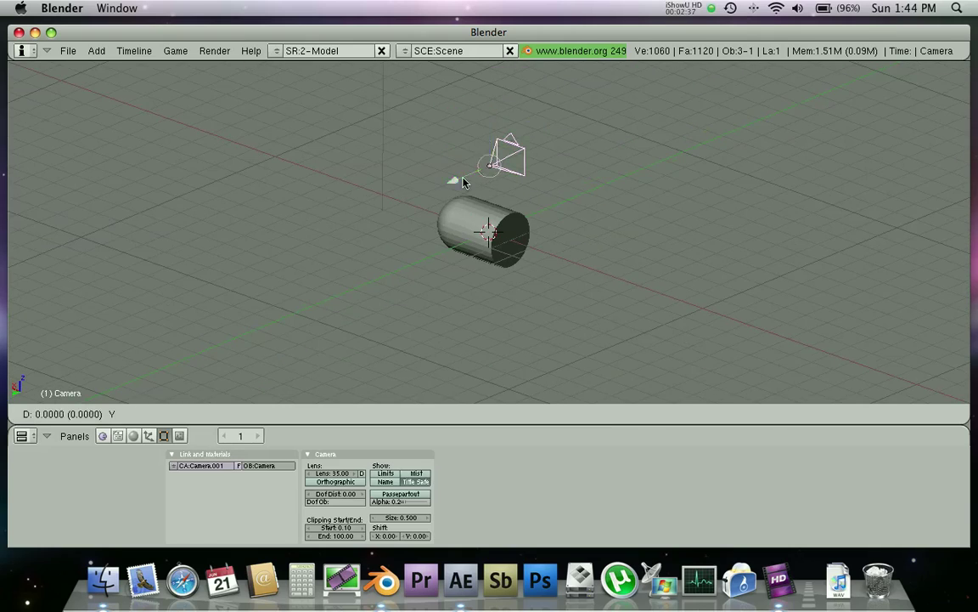
pyautogui.click(242, 284)
pyautogui.moveTo(387, 139); pyautogui.dragTo(341, 180, button='middle')
pyautogui.moveTo(266, 231); pyautogui.dragTo(255, 293)
pyautogui.moveTo(255, 293); pyautogui.dragTo(287, 244, button='middle')
pyautogui.press('F11')
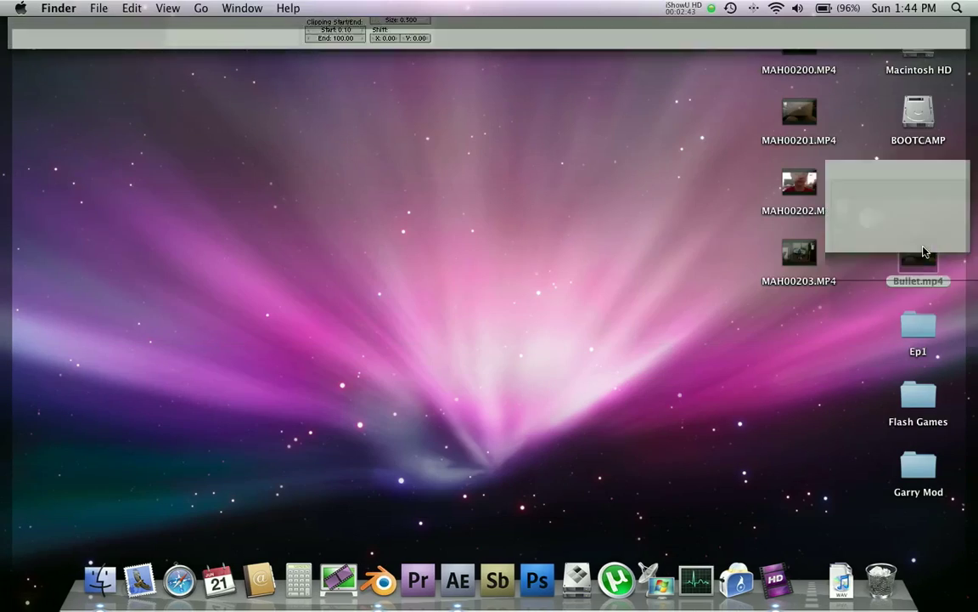
# Reopen Bullet.mp4 at half size and scrub it between 3 and 5 seconds.
pyautogui.doubleClick(920, 251)
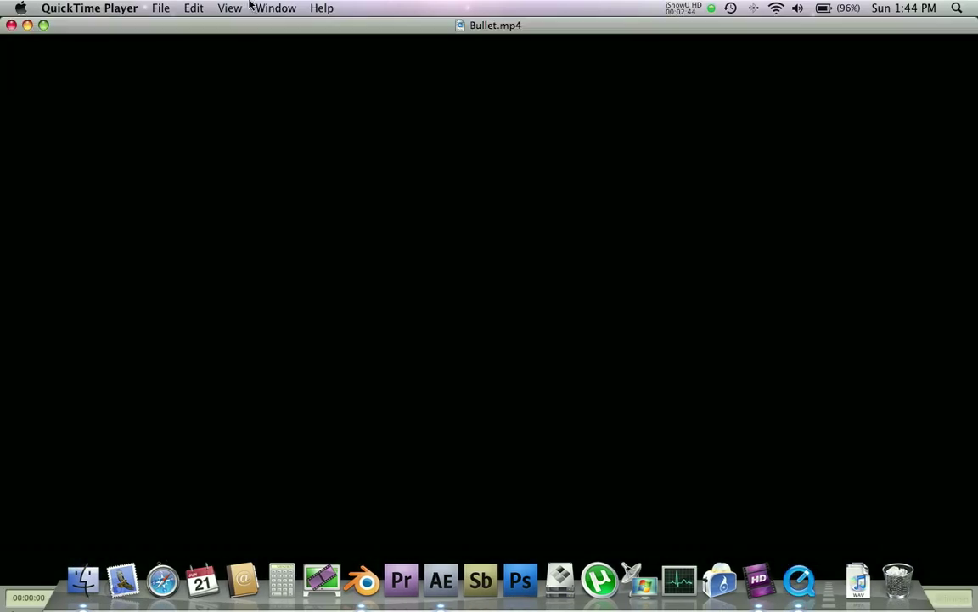
pyautogui.click(236, 9)
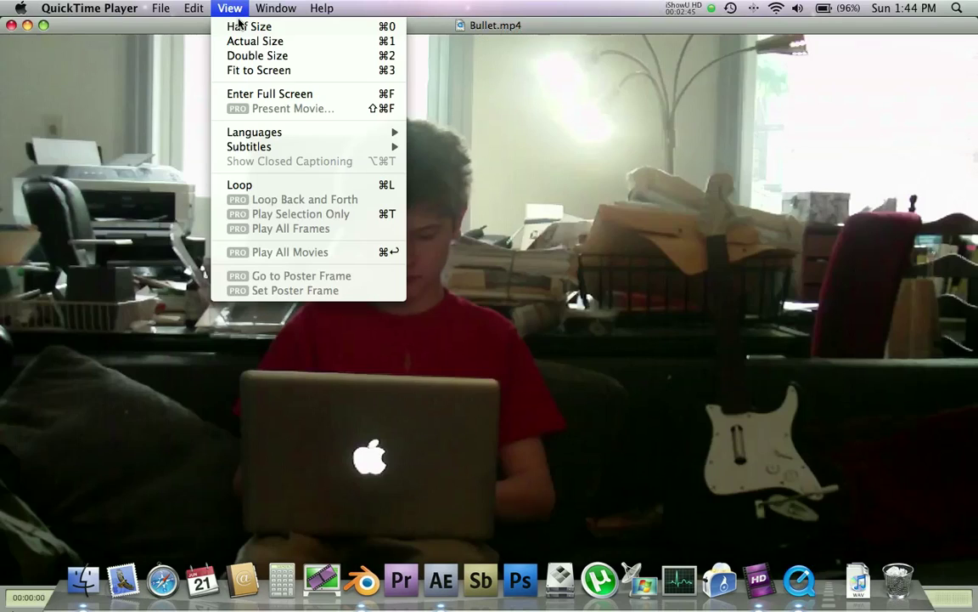
pyautogui.click(246, 27)
pyautogui.click(443, 322)
pyautogui.moveTo(444, 322)
pyautogui.mouseDown()
pyautogui.moveTo(533, 326)
pyautogui.moveTo(402, 317)
pyautogui.moveTo(489, 320)
pyautogui.moveTo(447, 321)
pyautogui.mouseUp()
pyautogui.click(80, 8)
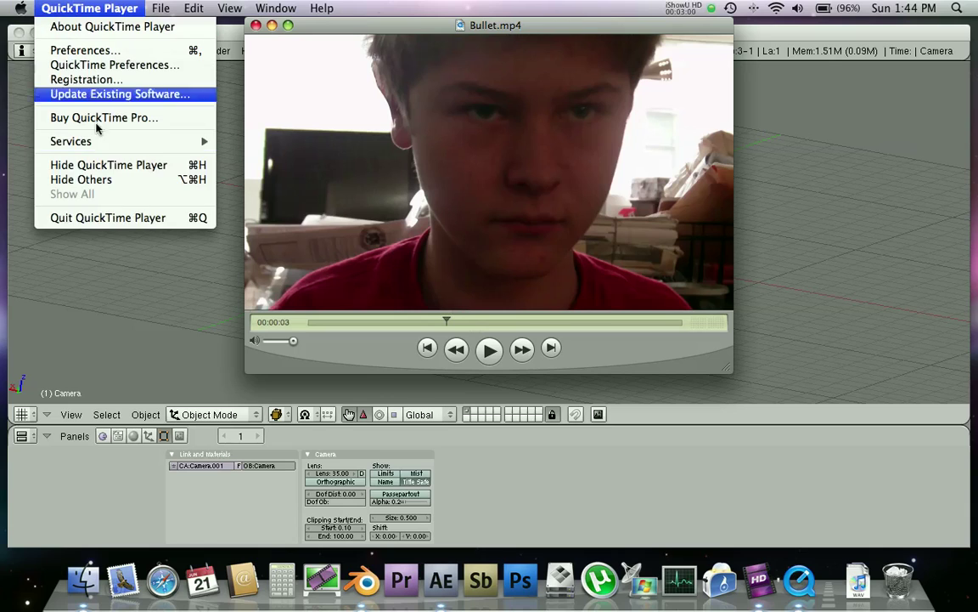
# Quit QuickTime, slide the camera along Y and look through the camera.
pyautogui.click(126, 220)
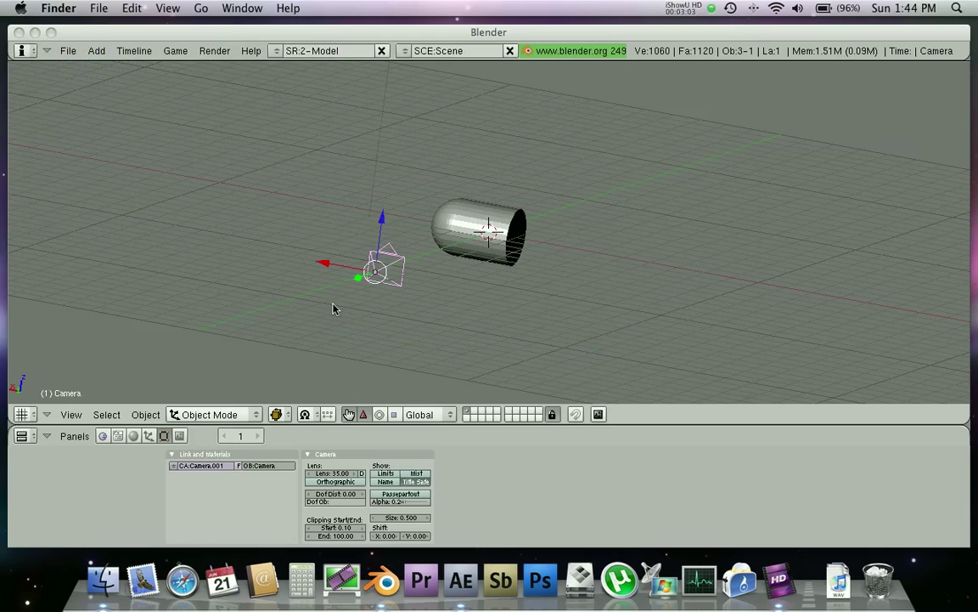
pyautogui.moveTo(427, 278); pyautogui.dragTo(271, 268, button='middle')
pyautogui.press('g')
pyautogui.press('y')
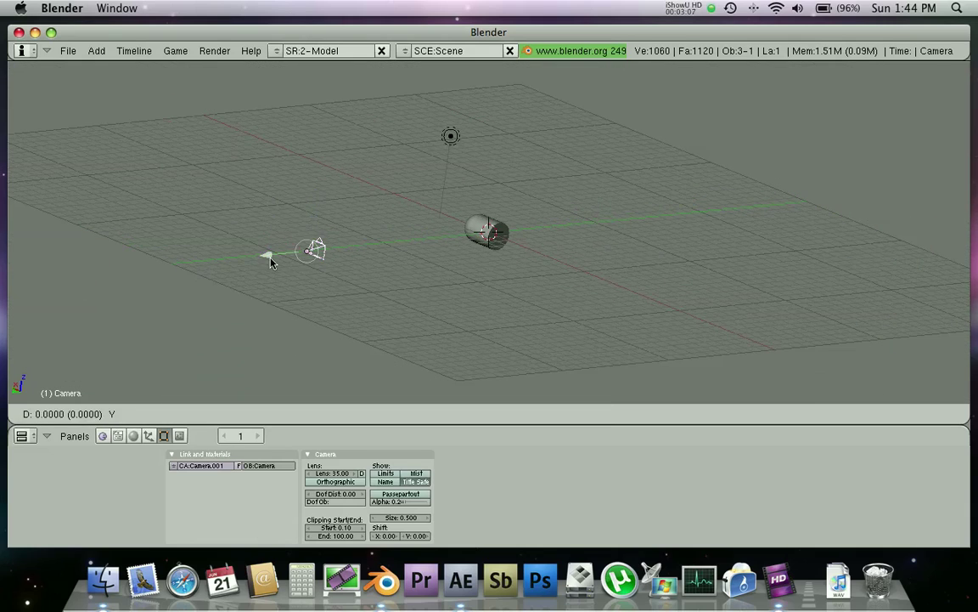
pyautogui.click(134, 286)
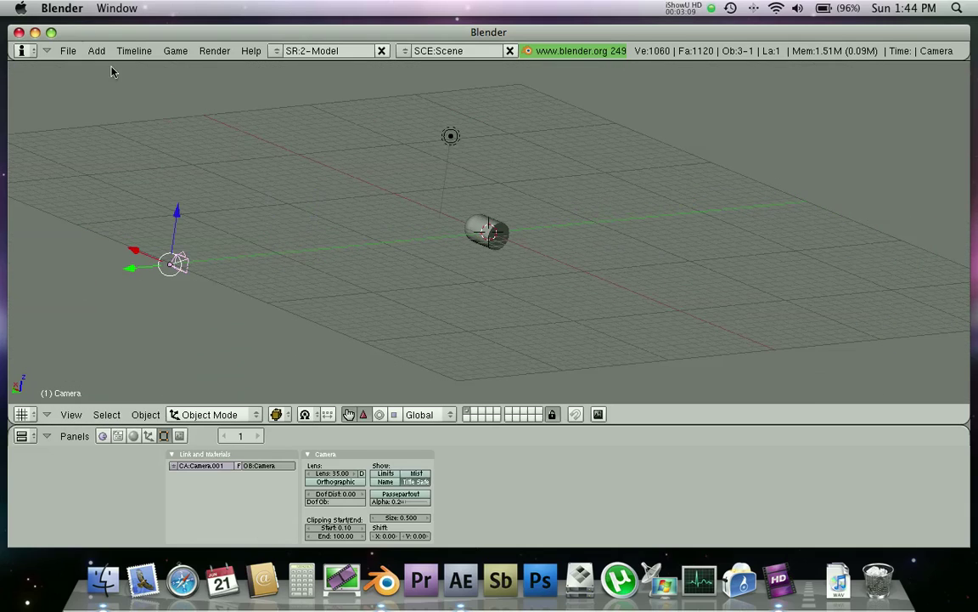
pyautogui.click(71, 413)
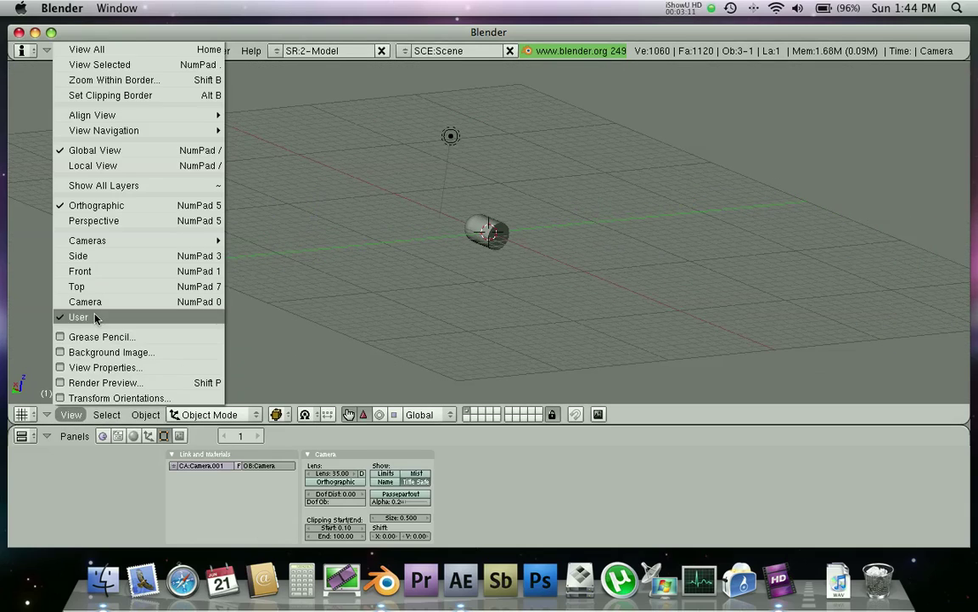
pyautogui.click(93, 303)
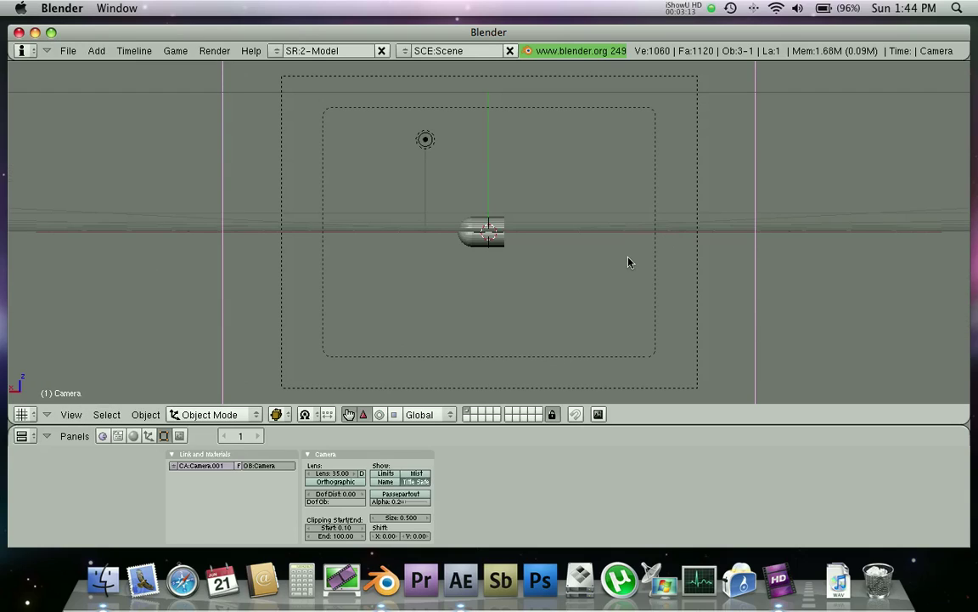
# Move the camera farther out along Y and view through it again.
pyautogui.moveTo(629, 262); pyautogui.dragTo(297, 344, button='middle')
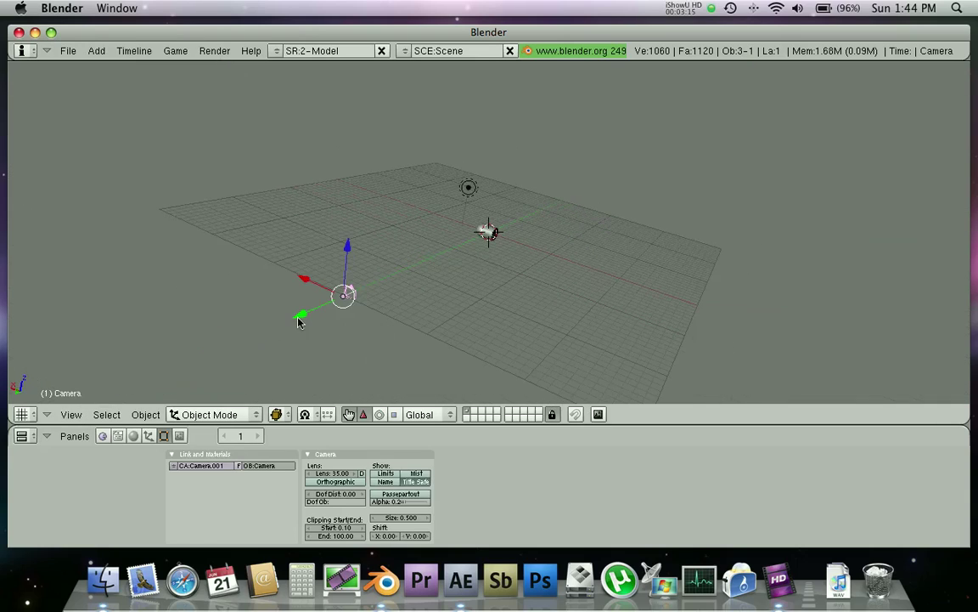
pyautogui.moveTo(298, 321); pyautogui.dragTo(217, 304)
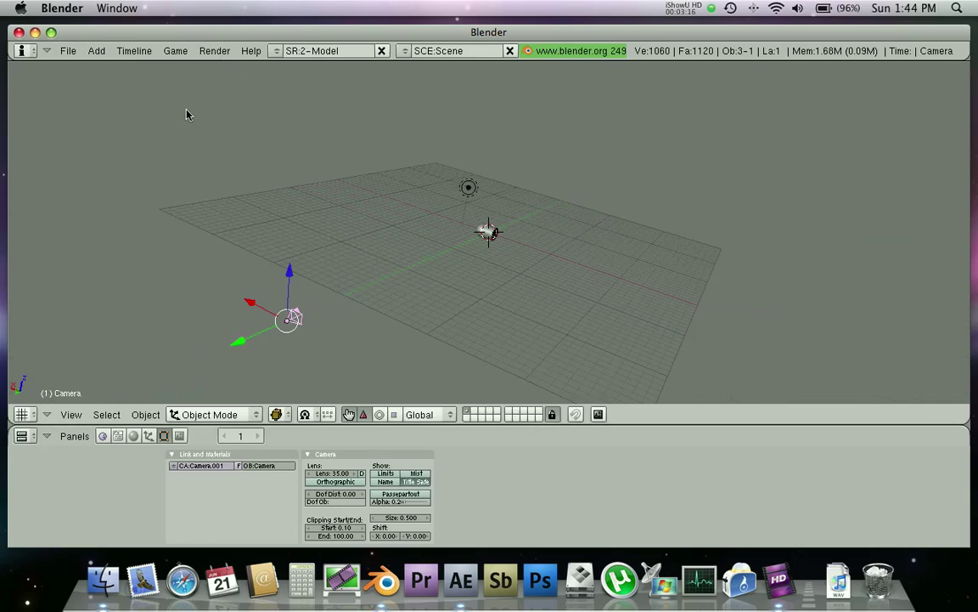
pyautogui.click(72, 414)
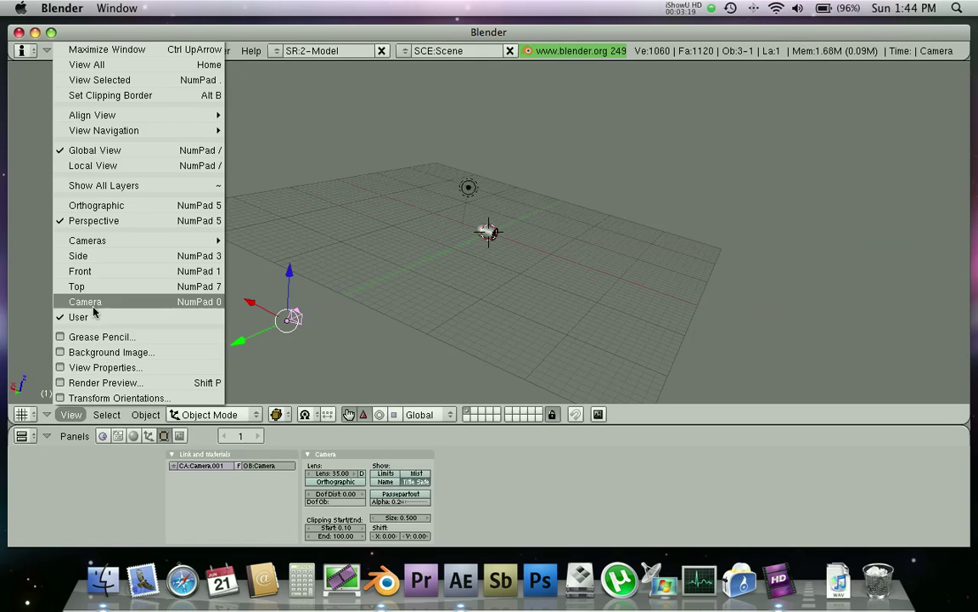
pyautogui.click(89, 304)
# Scale the capsule down slightly and move it right along X.
pyautogui.rightClick(495, 240)
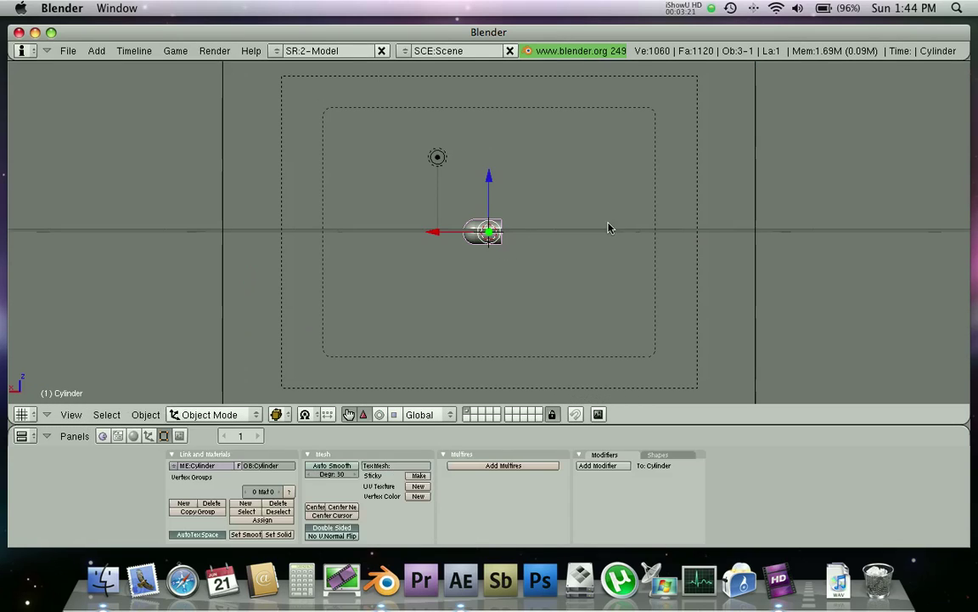
pyautogui.press('s')
pyautogui.click(462, 235)
pyautogui.moveTo(459, 236); pyautogui.dragTo(586, 248)
# Set the render size to 1280 × 720 and nudge the bullet further right along X.
pyautogui.press('F10')
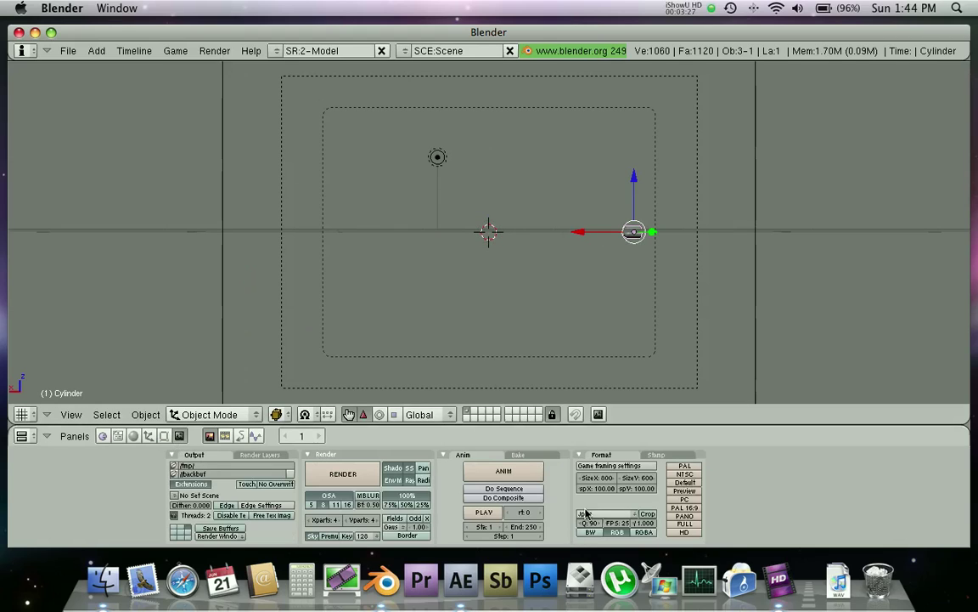
pyautogui.click(604, 478)
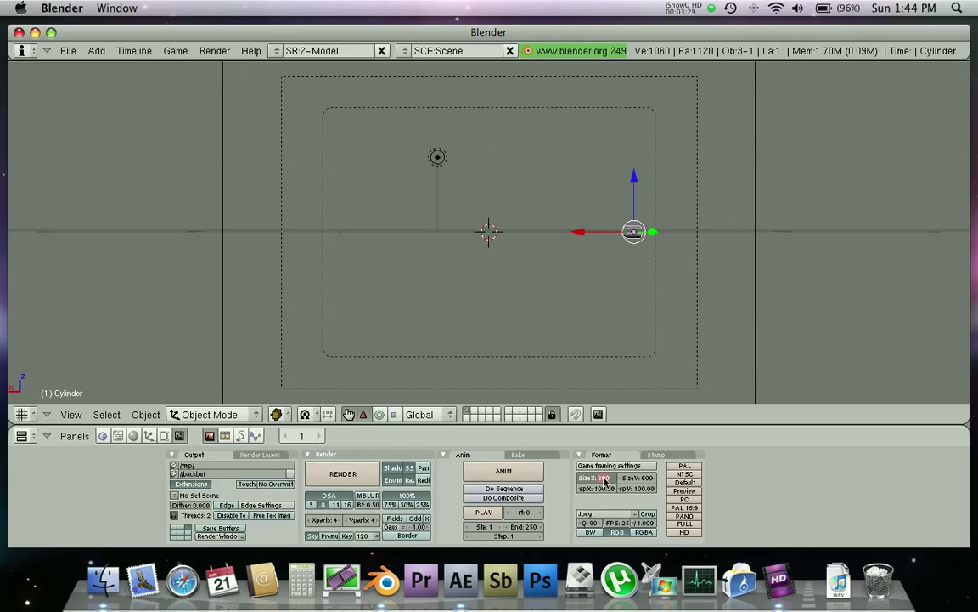
pyautogui.press('Return')
pyautogui.click(643, 481)
pyautogui.press('BackSpace')
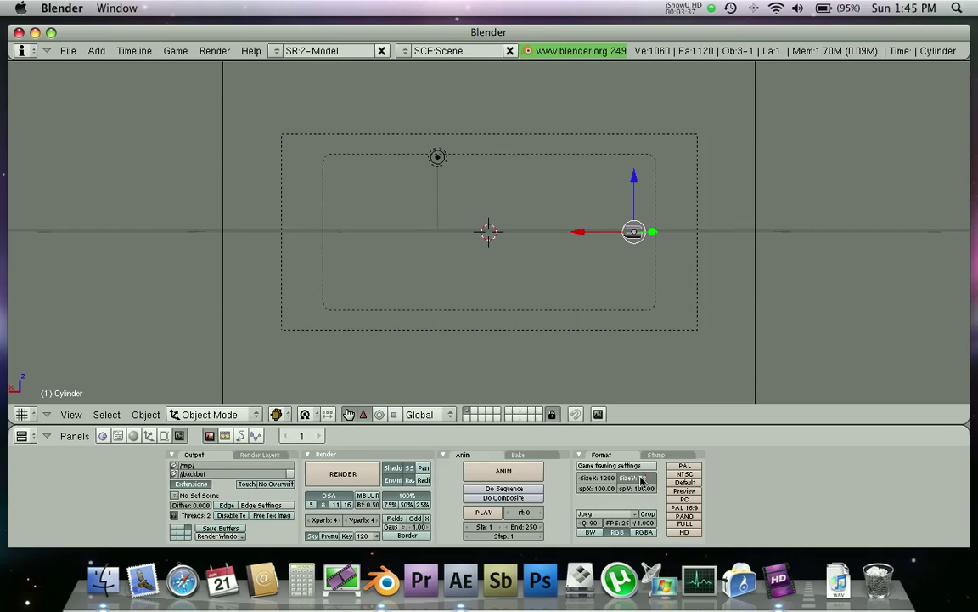
pyautogui.write('720')
pyautogui.press('Return')
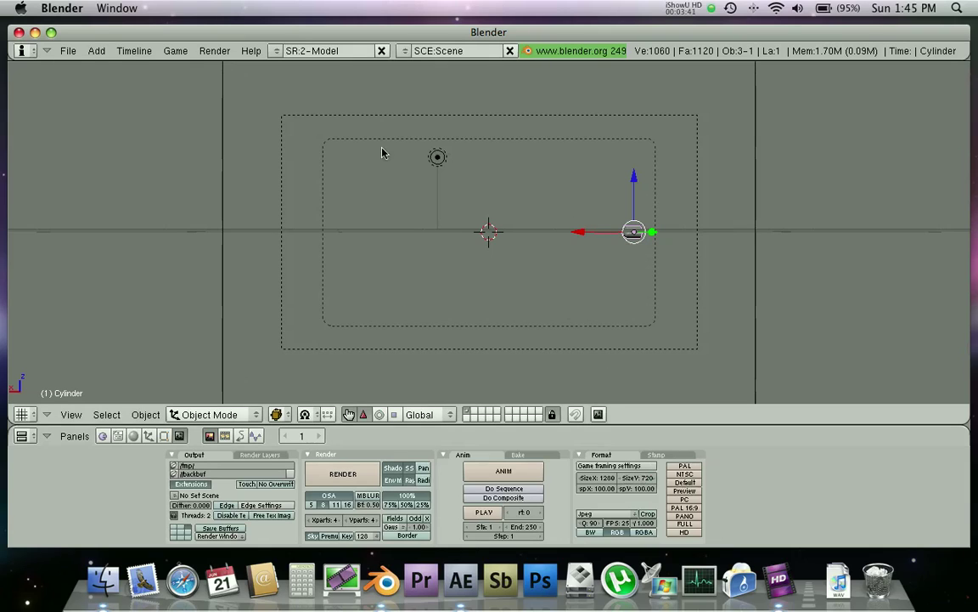
pyautogui.moveTo(586, 231); pyautogui.dragTo(630, 233)
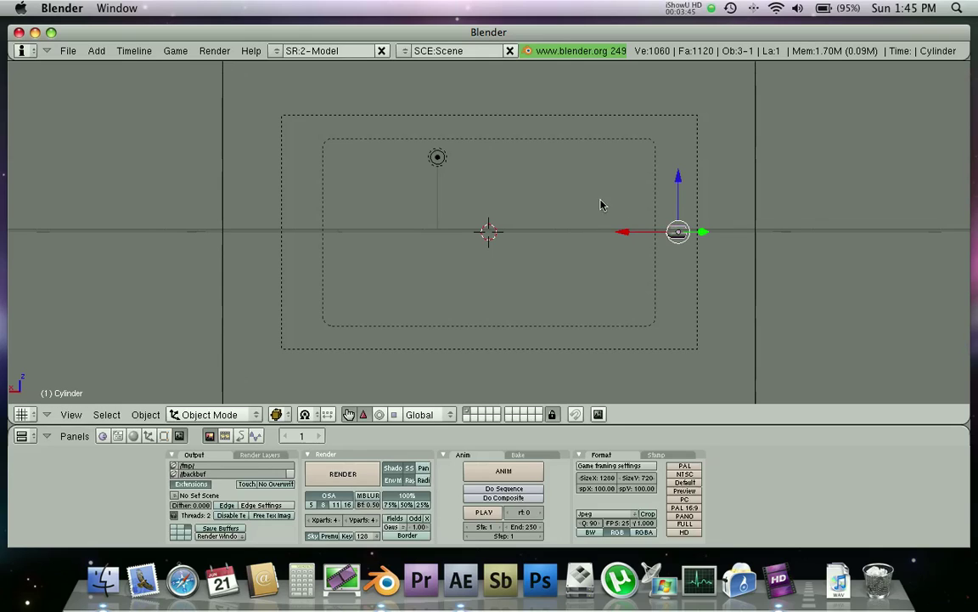
pyautogui.click(213, 50)
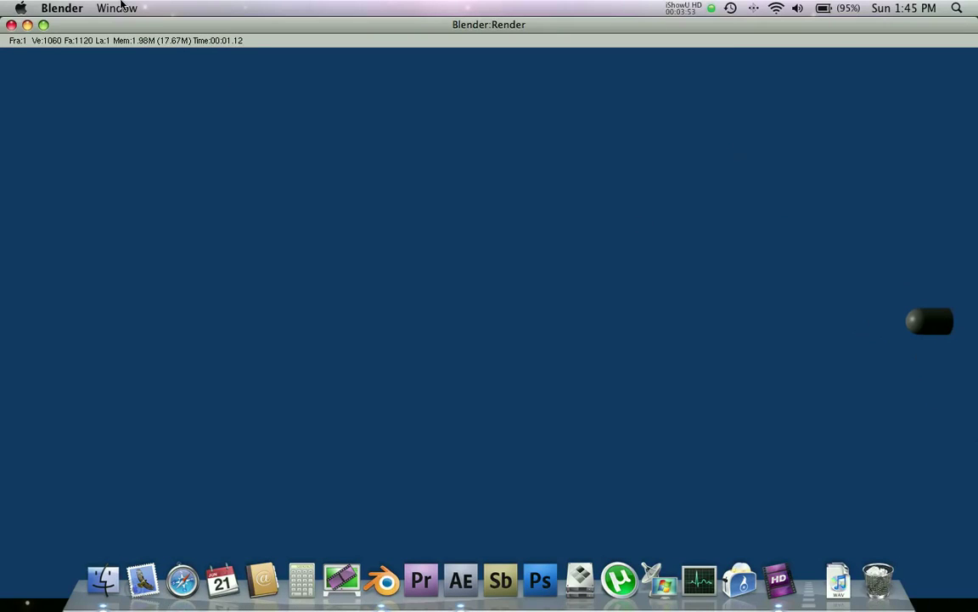
pyautogui.click(12, 26)
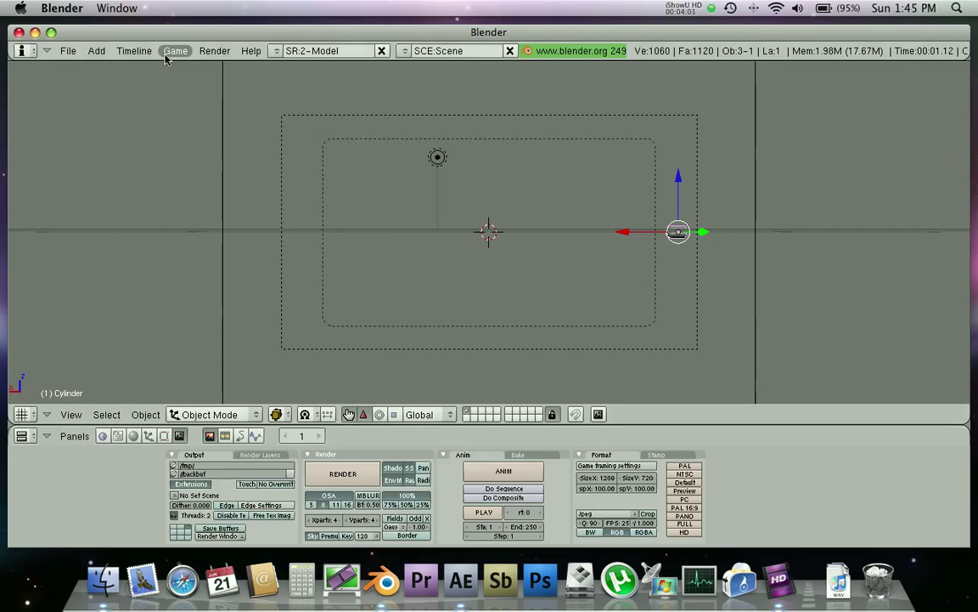
# Switch to the Animation layout and key the bullet's location at frame 1.
pyautogui.click(275, 51)
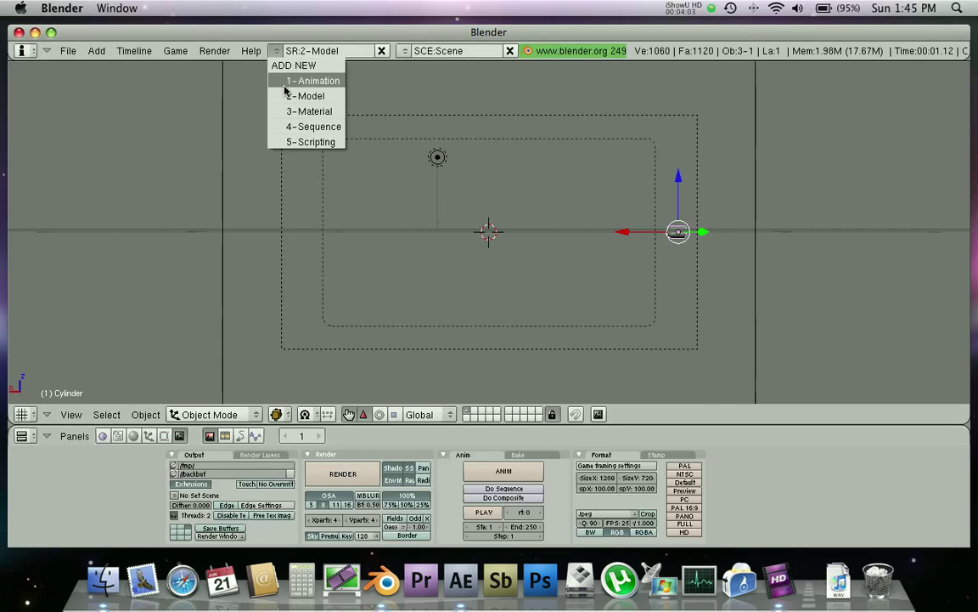
pyautogui.click(284, 82)
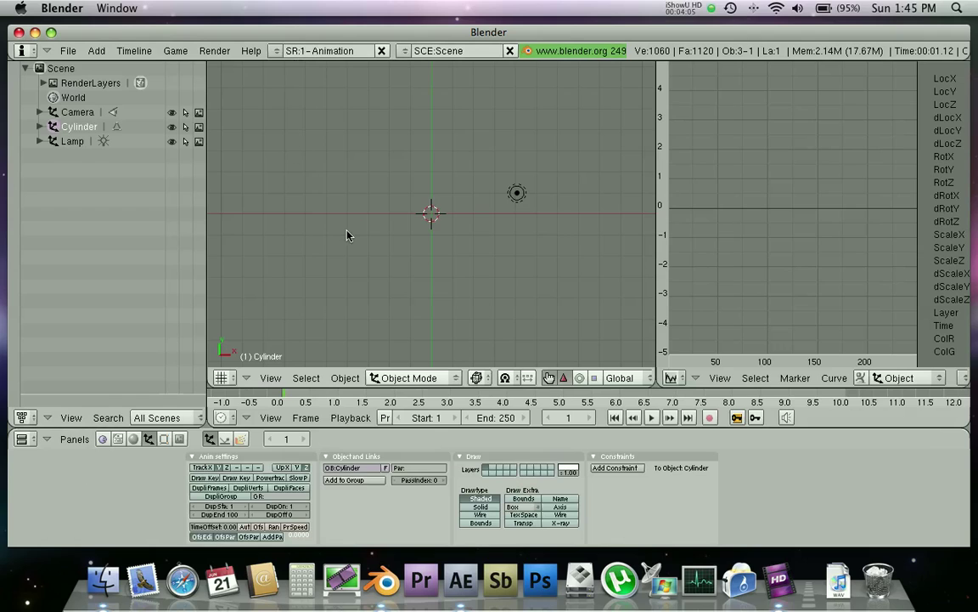
pyautogui.moveTo(348, 234); pyautogui.dragTo(335, 94, button='middle')
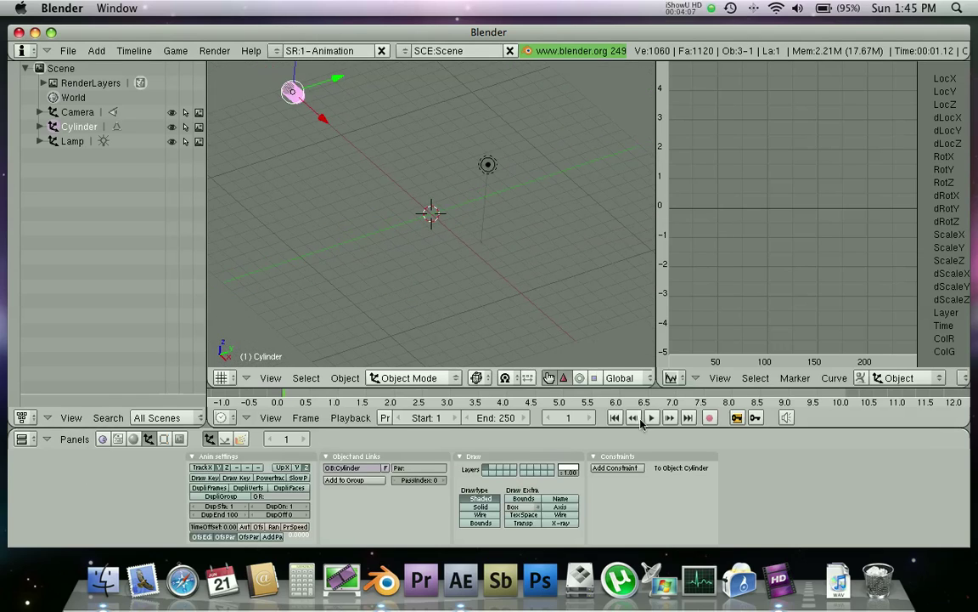
pyautogui.click(71, 416)
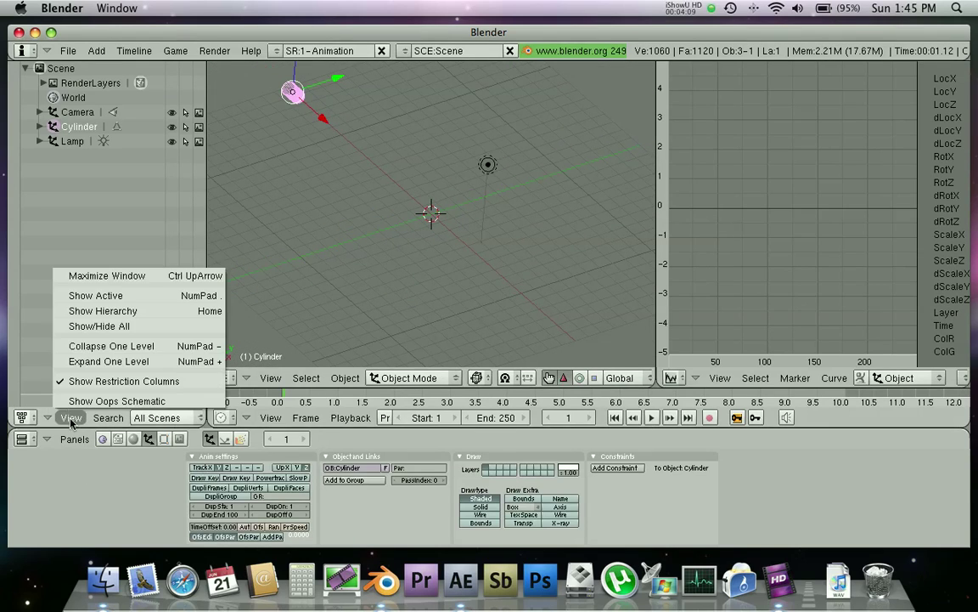
pyautogui.moveTo(527, 149); pyautogui.dragTo(409, 137, button='middle')
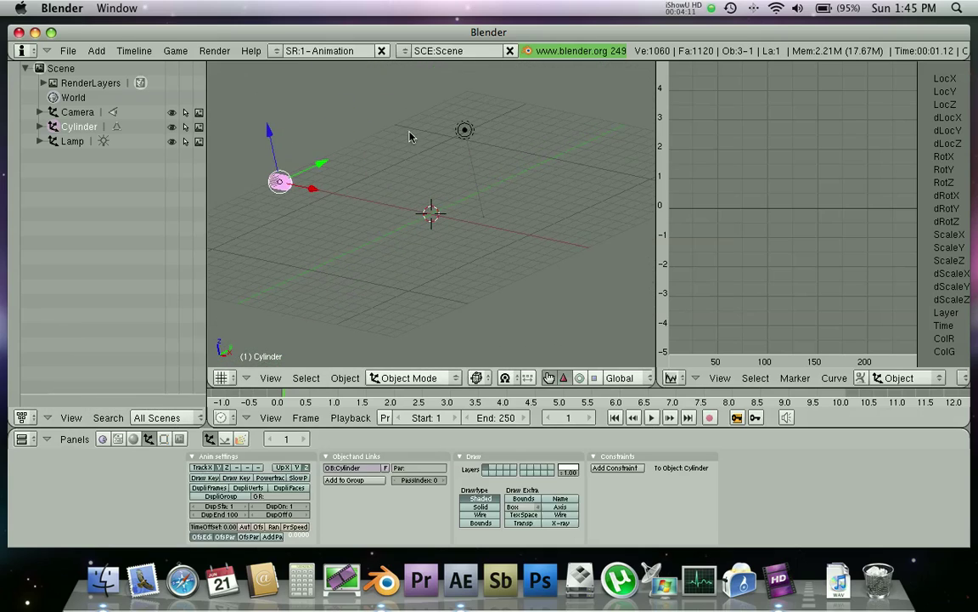
pyautogui.press('i')
pyautogui.click(274, 176)
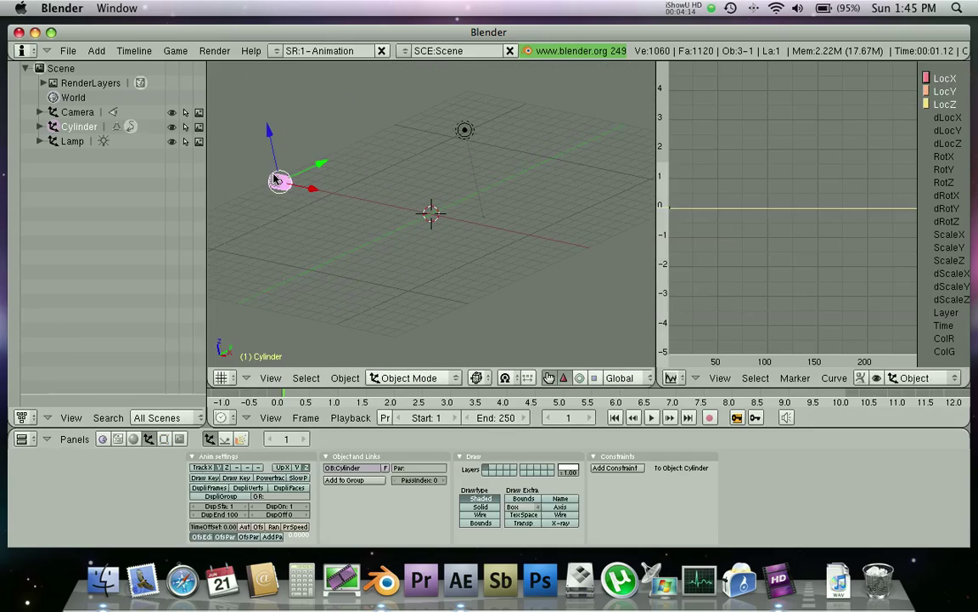
# Move the bullet left along X and key its new location.
pyautogui.moveTo(289, 223); pyautogui.dragTo(339, 218, button='middle')
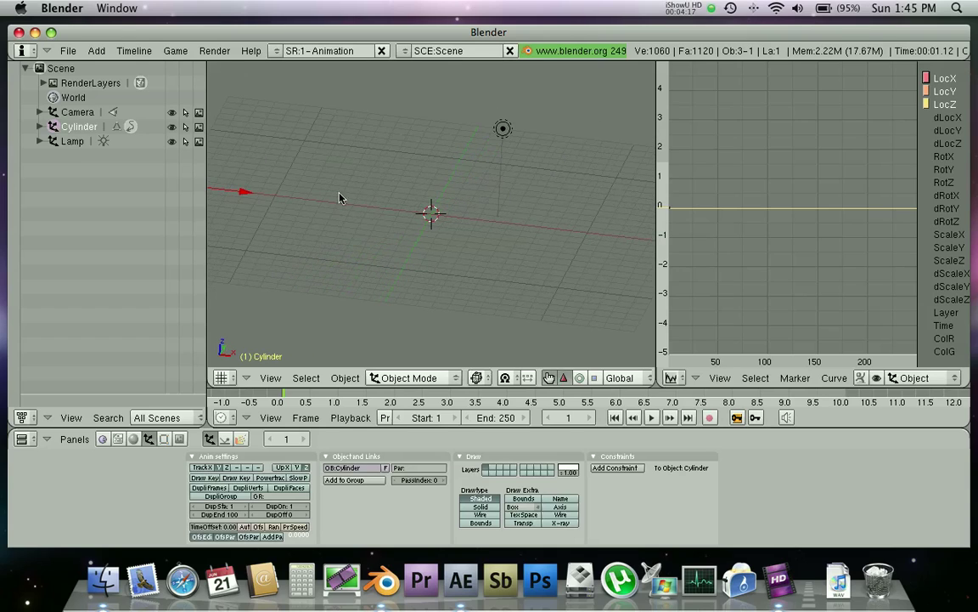
pyautogui.moveTo(318, 269); pyautogui.dragTo(321, 253, button='middle')
pyautogui.press('g')
pyautogui.press('x')
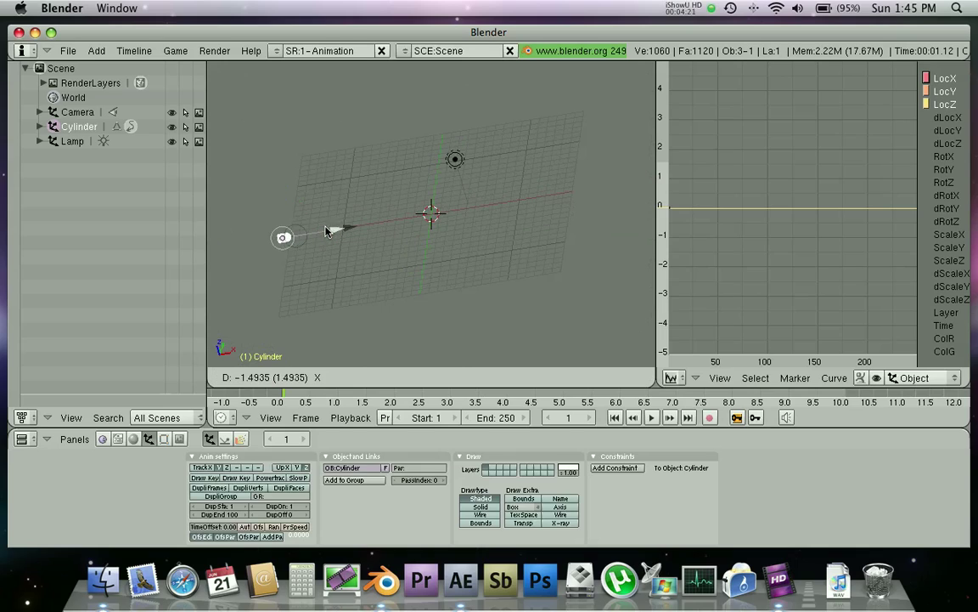
pyautogui.click(296, 235)
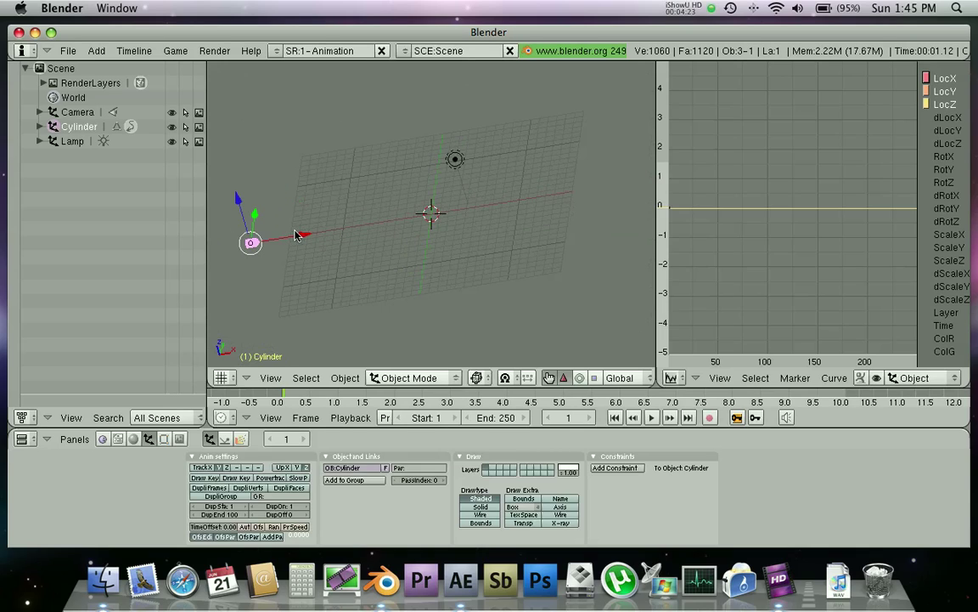
pyautogui.press('i')
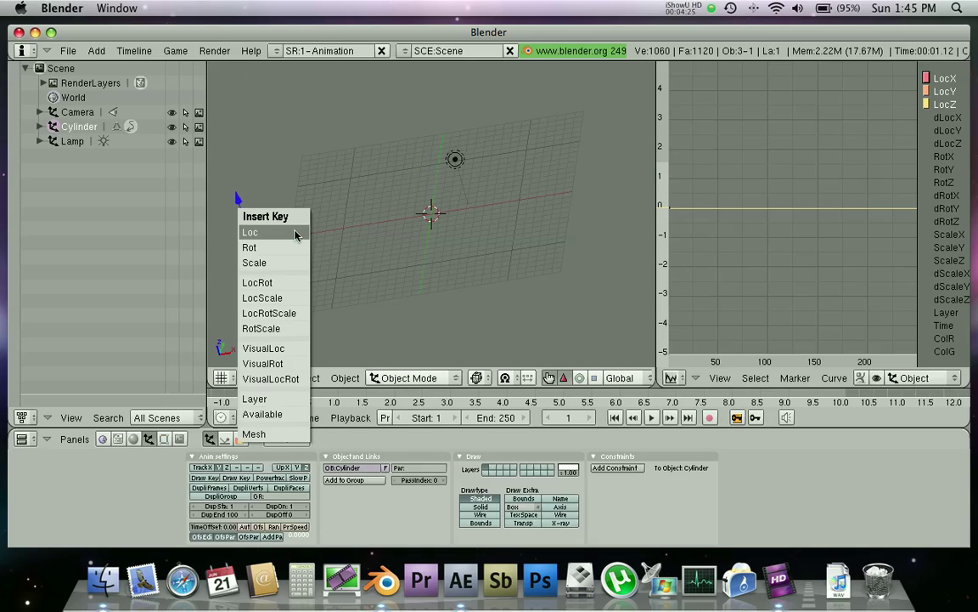
pyautogui.click(295, 233)
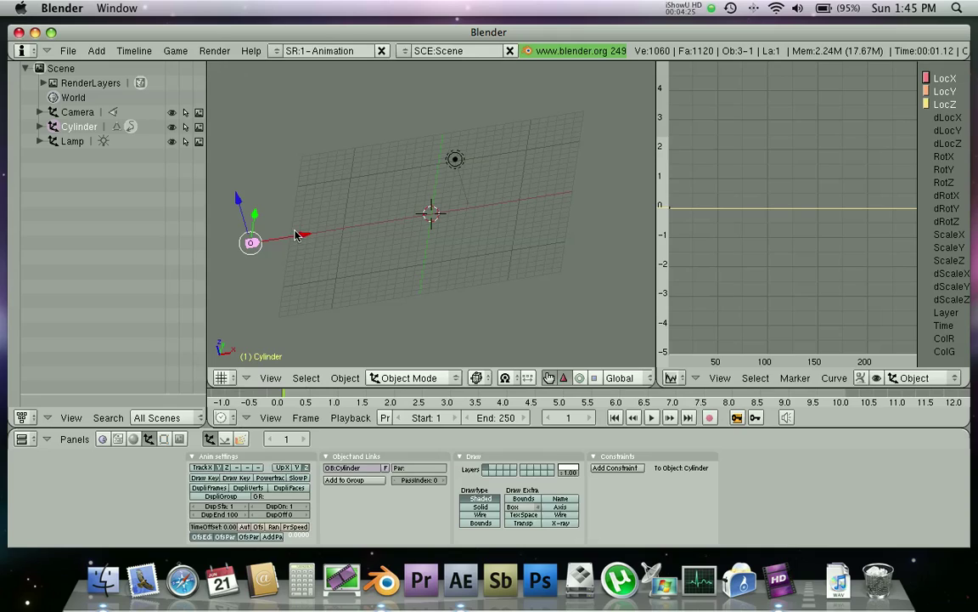
# Move the current frame to 75 on the timeline.
pyautogui.click(404, 398)
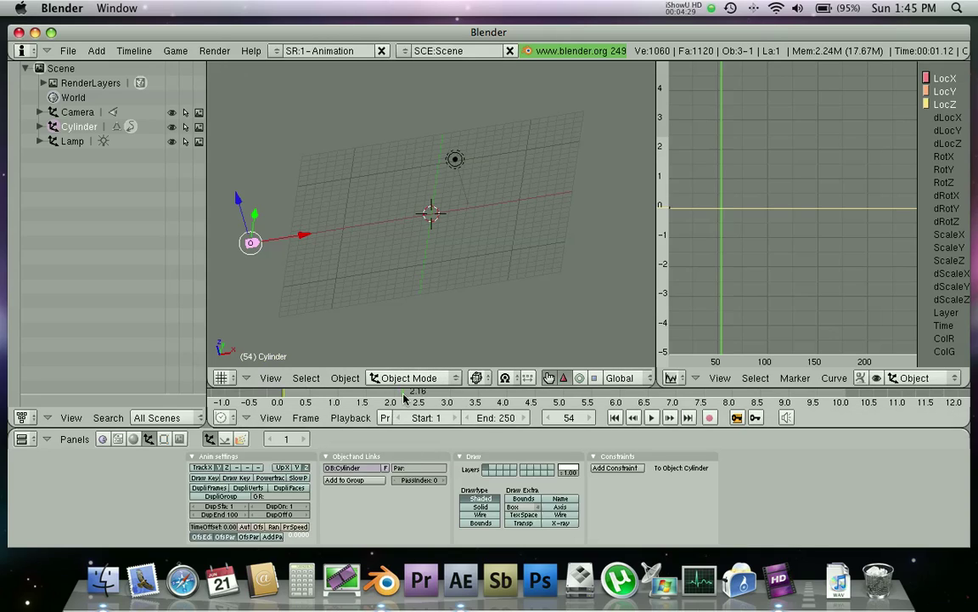
pyautogui.press('Right')
pyautogui.press('Right')
pyautogui.press('Right')
pyautogui.press('Right')
pyautogui.press('Right')
pyautogui.press('Right')
pyautogui.press('Right')
pyautogui.press('Right')
pyautogui.press('Right')
pyautogui.press('Right')
pyautogui.press('Right')
pyautogui.press('Right')
pyautogui.press('Right')
pyautogui.press('Right')
pyautogui.press('Right')
pyautogui.press('Right')
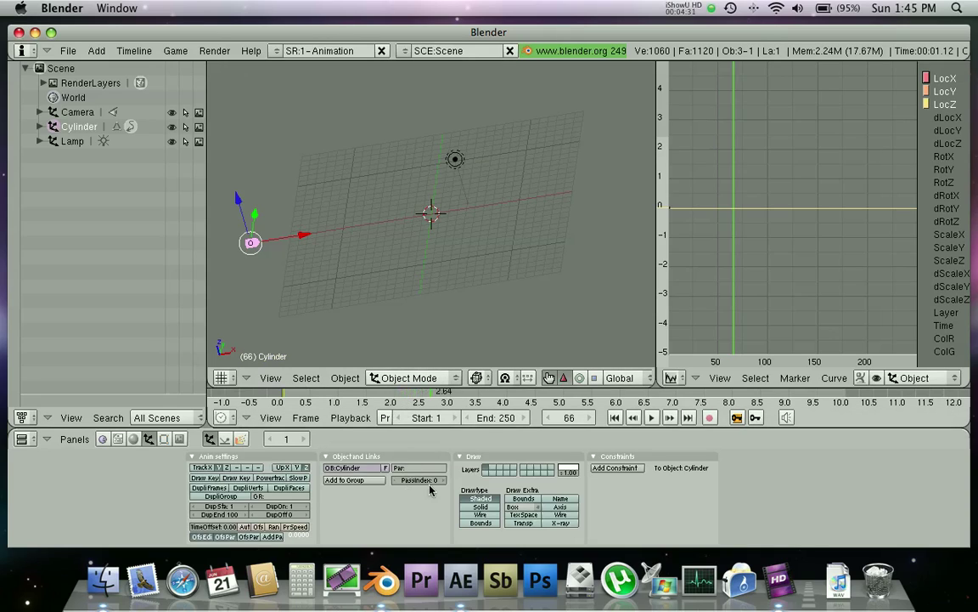
pyautogui.press('Right')
pyautogui.press('Right')
pyautogui.press('Right')
pyautogui.press('Right')
pyautogui.press('Right')
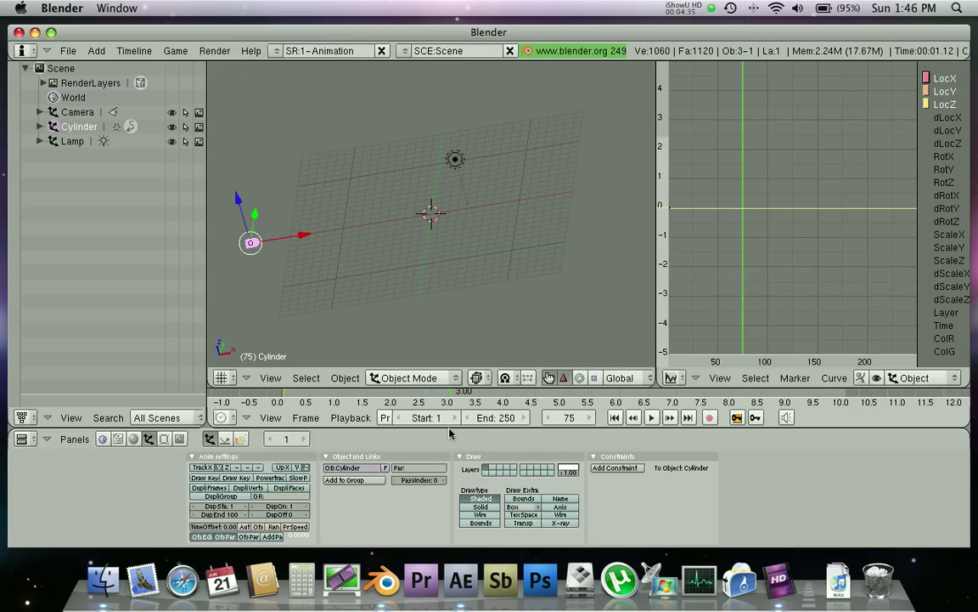
pyautogui.press('Right')
pyautogui.press('Left')
pyautogui.press('Left')
pyautogui.moveTo(450, 402); pyautogui.dragTo(499, 405)
pyautogui.press('Left')
pyautogui.press('Left')
pyautogui.press('Left')
pyautogui.press('Left')
pyautogui.press('Left')
pyautogui.press('Left')
pyautogui.press('Left')
pyautogui.press('Left')
pyautogui.press('Left')
pyautogui.press('Left')
pyautogui.press('Left')
pyautogui.press('Left')
pyautogui.press('Left')
pyautogui.press('Left')
pyautogui.press('Left')
pyautogui.press('Left')
pyautogui.press('Left')
pyautogui.press('Left')
pyautogui.press('Left')
pyautogui.press('Left')
pyautogui.press('Left')
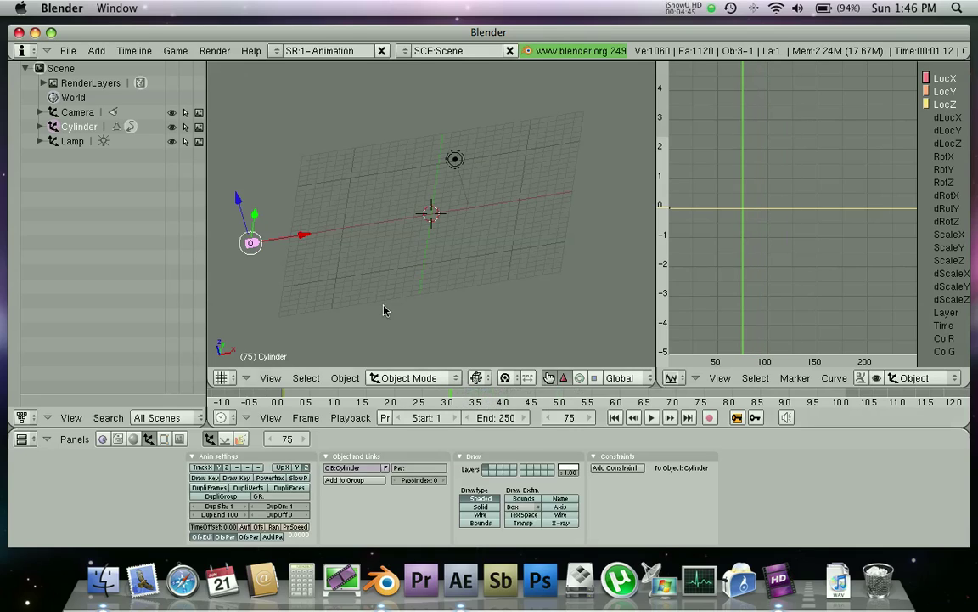
# Slide the bullet right along X and insert a location keyframe at frame 75.
pyautogui.press('g')
pyautogui.press('x')
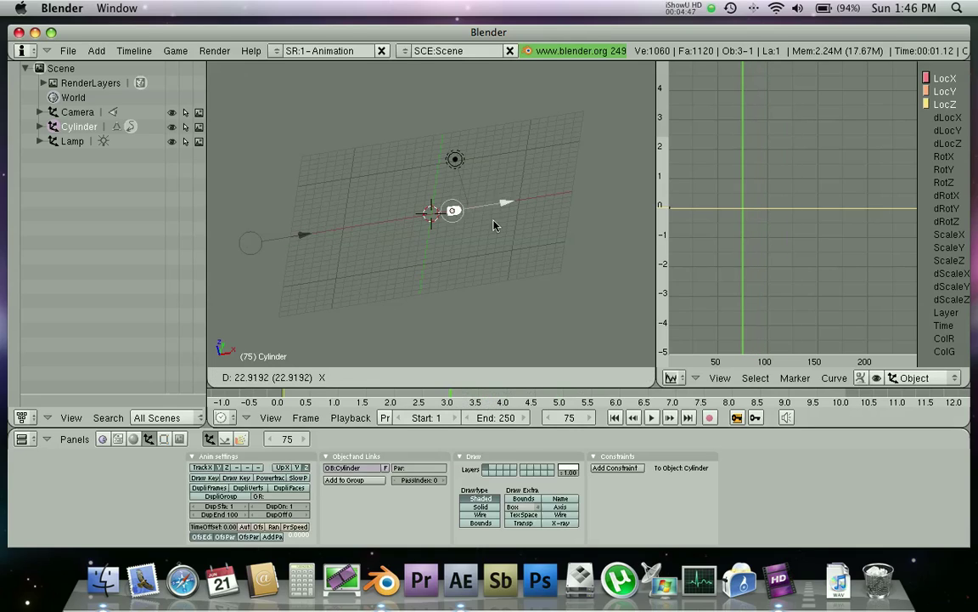
pyautogui.click(655, 202)
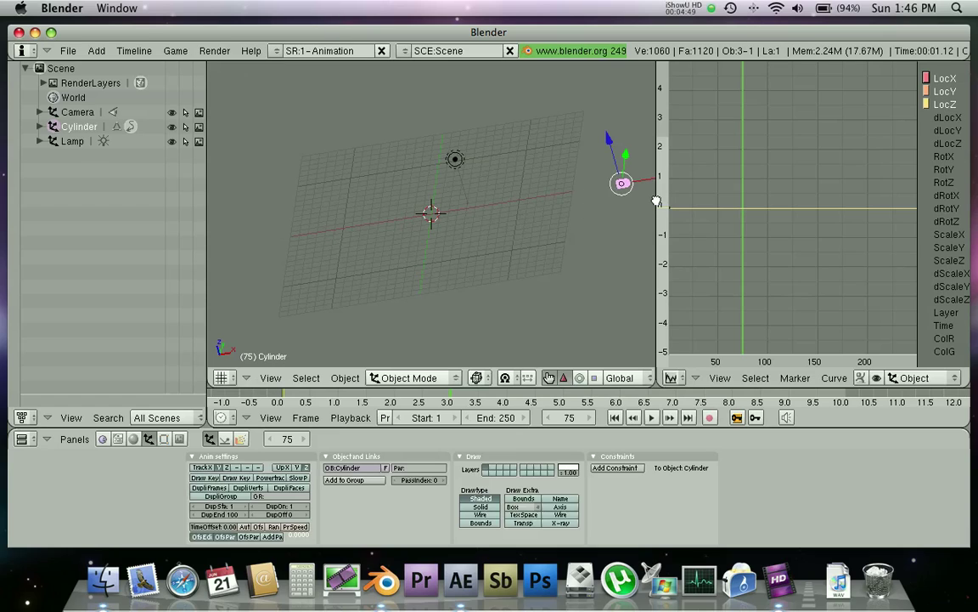
pyautogui.press('i')
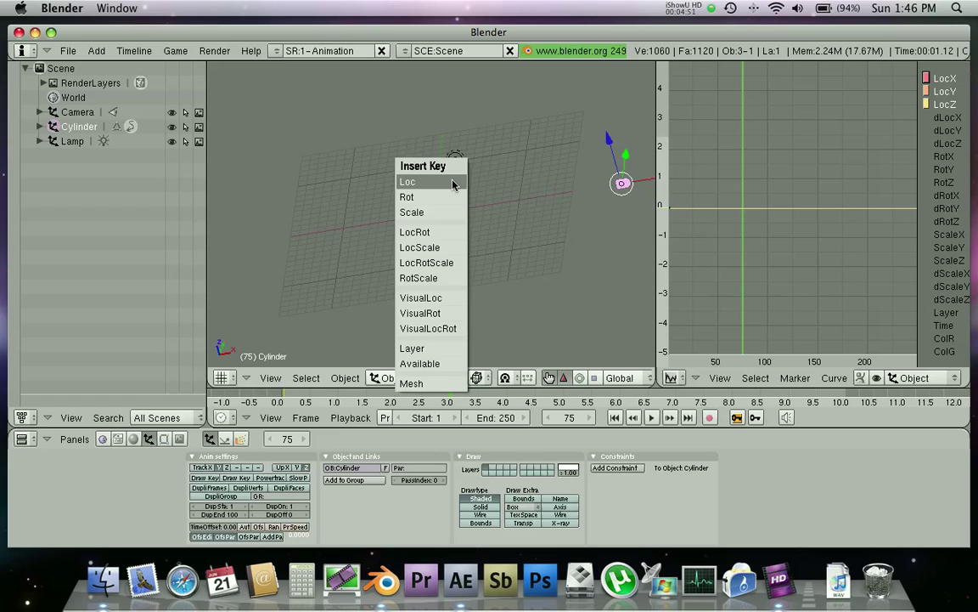
pyautogui.click(453, 184)
# Scrub back through the timeline and play the animation to watch the bullet slide.
pyautogui.click(451, 399)
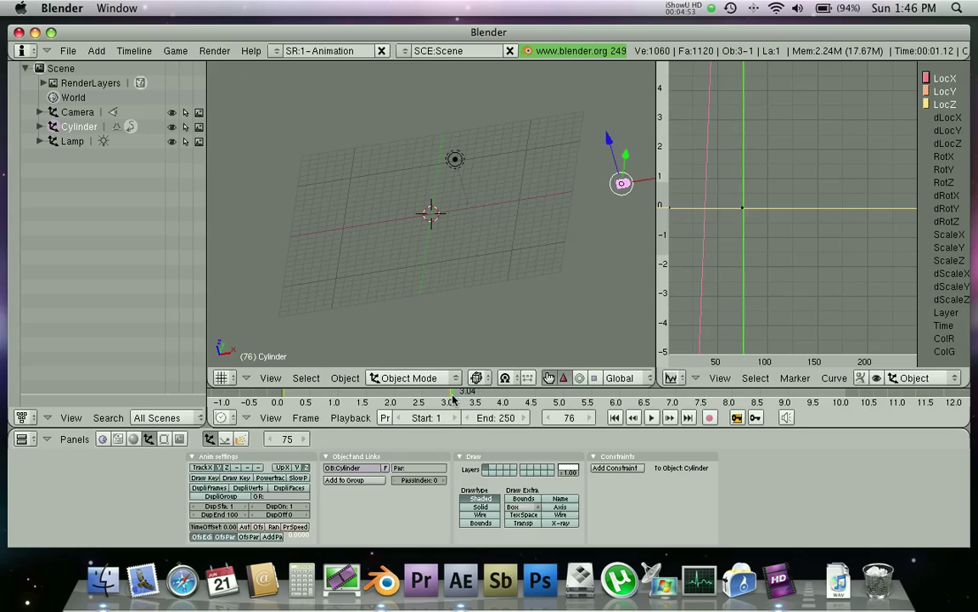
pyautogui.moveTo(453, 399); pyautogui.dragTo(311, 395)
pyautogui.hotkey('alt', 'a')
pyautogui.press('Escape')
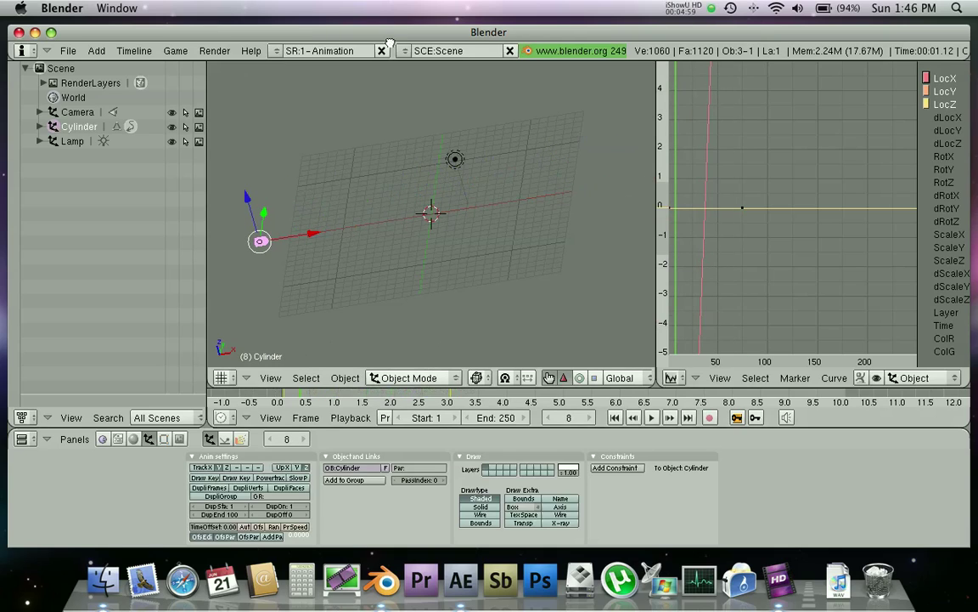
# Switch to the Model screen layout, rewind to frame 1 and preview the animation.
pyautogui.click(276, 51)
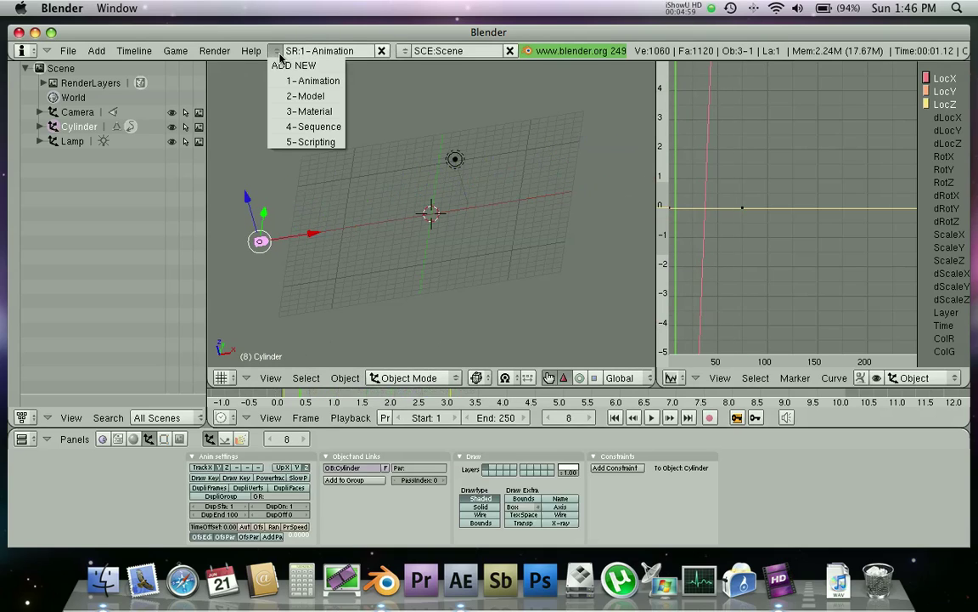
pyautogui.click(287, 96)
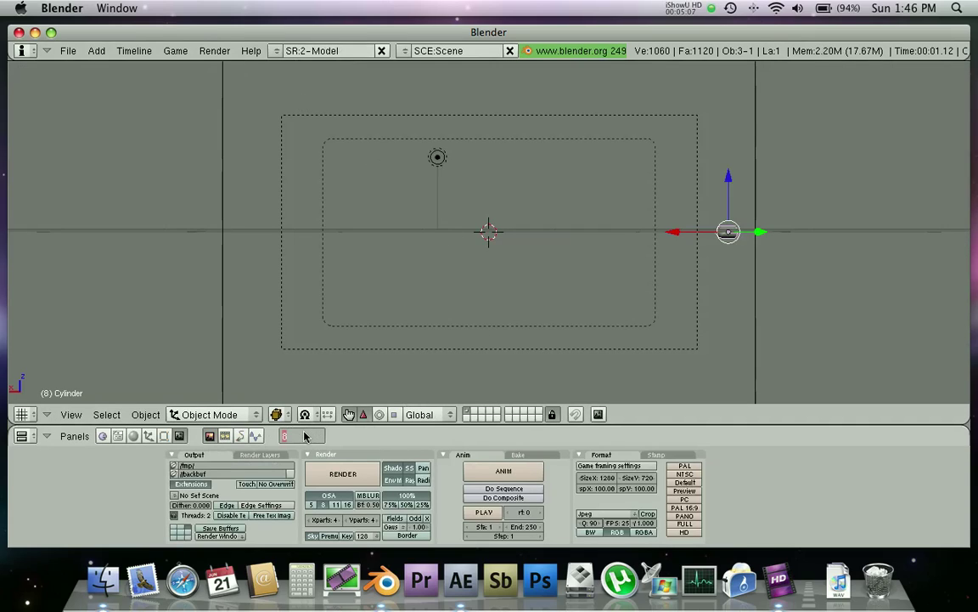
pyautogui.hotkey('shift', 'Left')
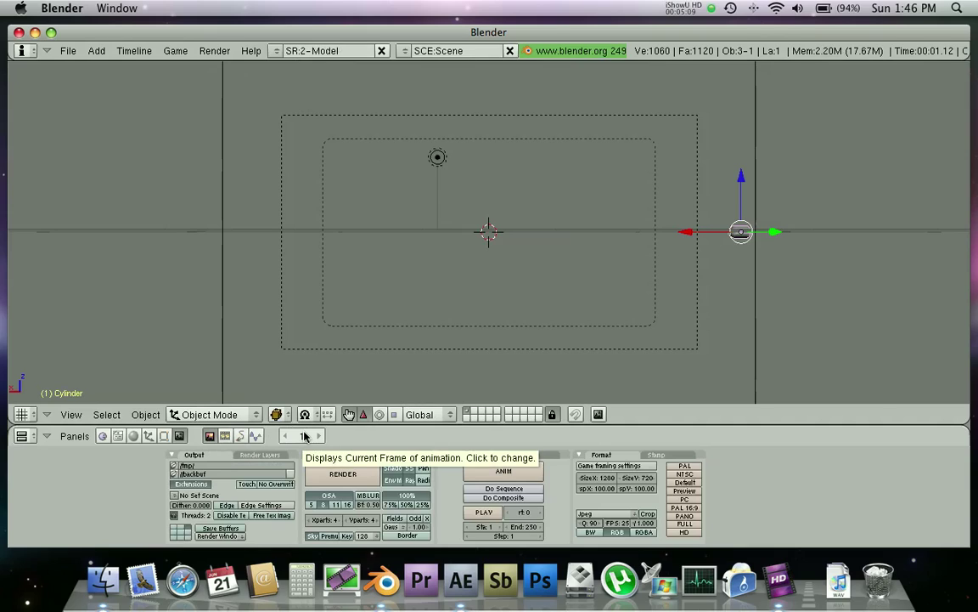
pyautogui.hotkey('alt', 'a')
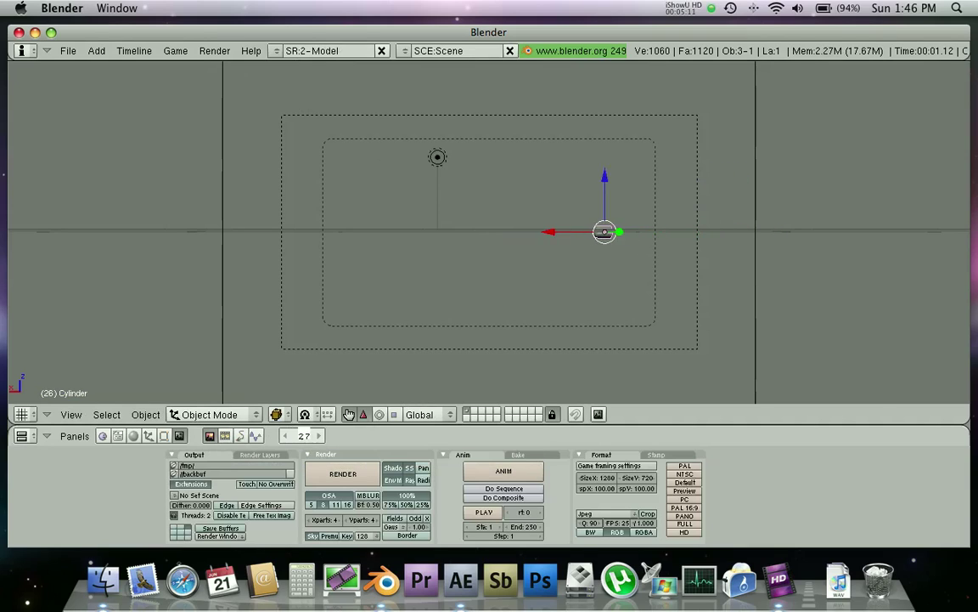
pyautogui.press('Escape')
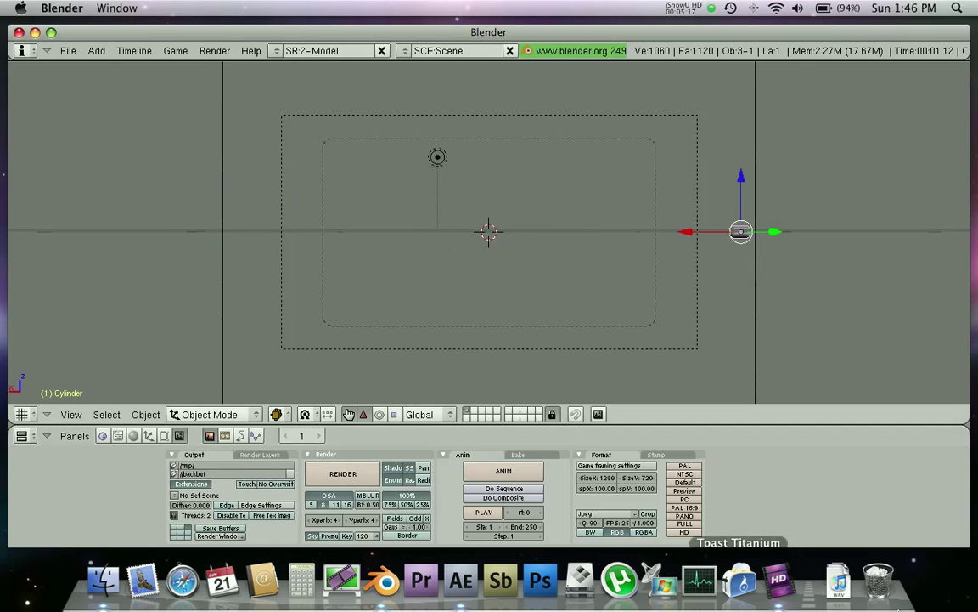
# Open MAH00203.MP4 in QuickTime, turn Dock hiding on, and scrub to 00:00:06.
pyautogui.press('F11')
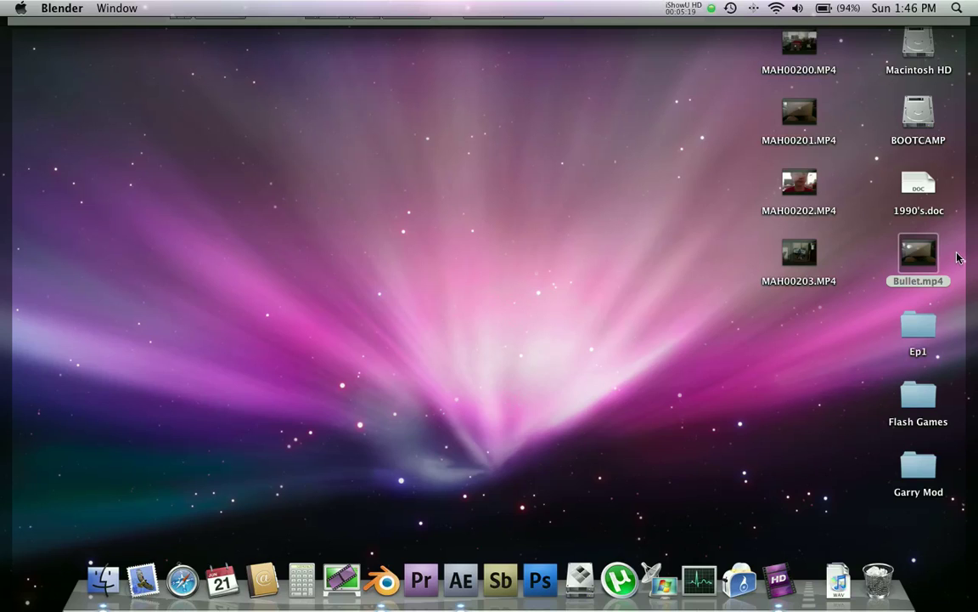
pyautogui.click(741, 273)
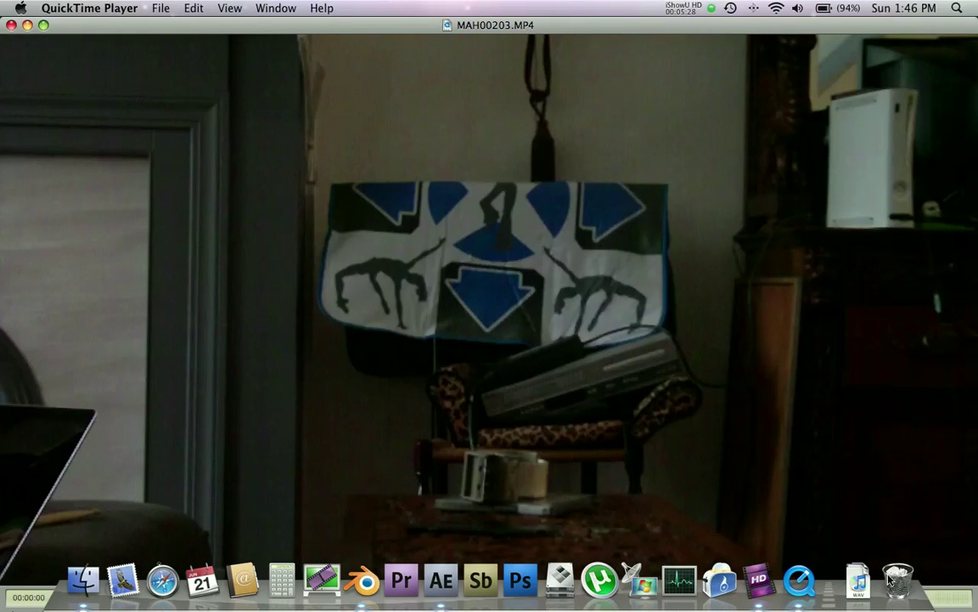
pyautogui.click(20, 8)
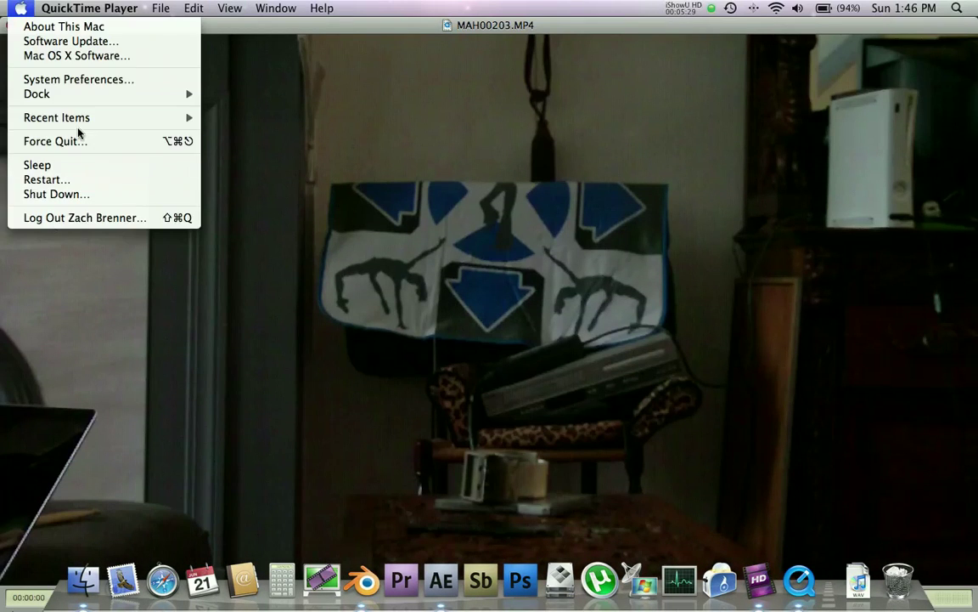
pyautogui.moveTo(81, 93)
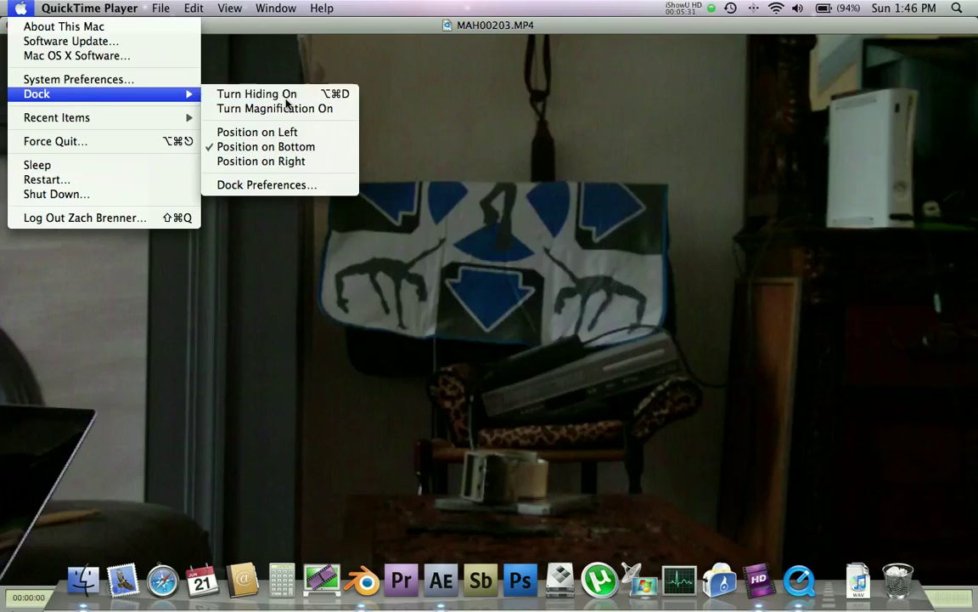
pyautogui.click(258, 93)
pyautogui.click(94, 597)
pyautogui.moveTo(104, 601); pyautogui.dragTo(257, 577)
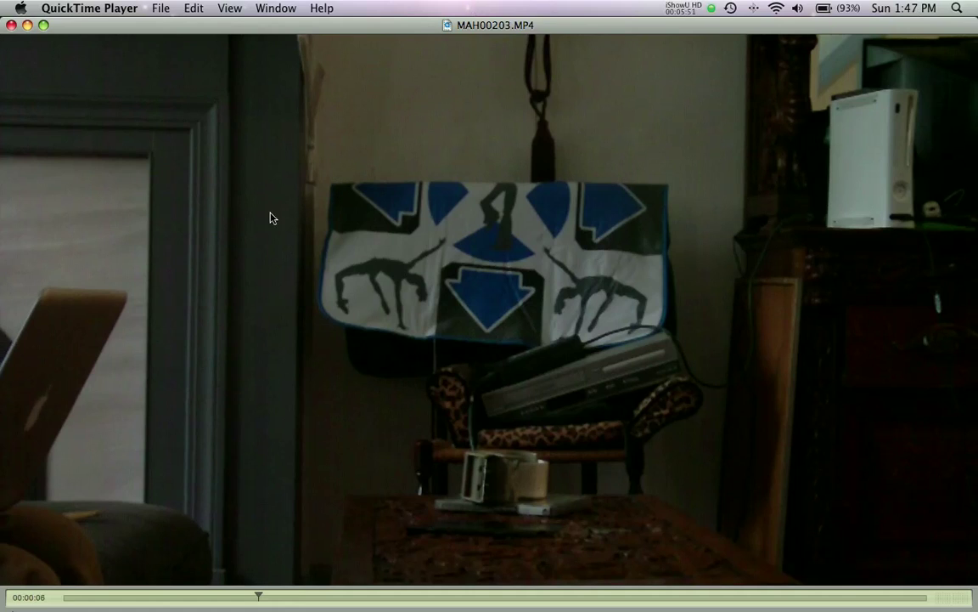
# Close QuickTime and move the existing lamp along the Y axis above the grid.
pyautogui.click(11, 25)
pyautogui.click(469, 218)
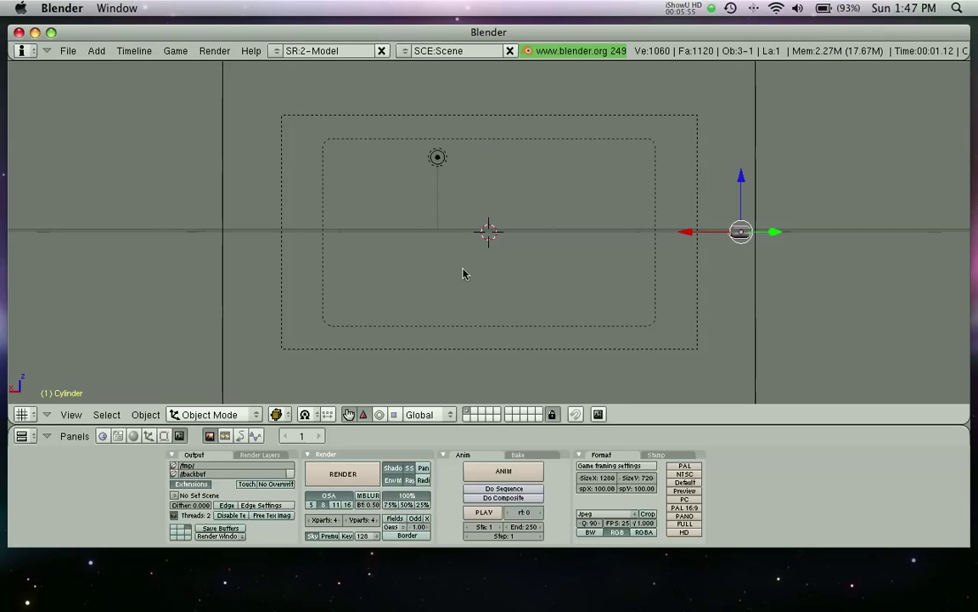
pyautogui.moveTo(462, 272); pyautogui.dragTo(461, 222, button='middle')
pyautogui.moveTo(457, 184); pyautogui.dragTo(470, 234, button='middle')
pyautogui.rightClick(458, 197)
pyautogui.moveTo(456, 258); pyautogui.dragTo(443, 236)
pyautogui.moveTo(432, 201); pyautogui.dragTo(456, 252, button='middle')
pyautogui.moveTo(456, 252); pyautogui.dragTo(455, 232)
# Duplicate the lamp and spread the copies in a row along X and Y.
pyautogui.hotkey('shift', 'd')
pyautogui.rightClick(456, 229)
pyautogui.moveTo(399, 202); pyautogui.dragTo(521, 192)
pyautogui.hotkey('shift', 'd')
pyautogui.press('Escape')
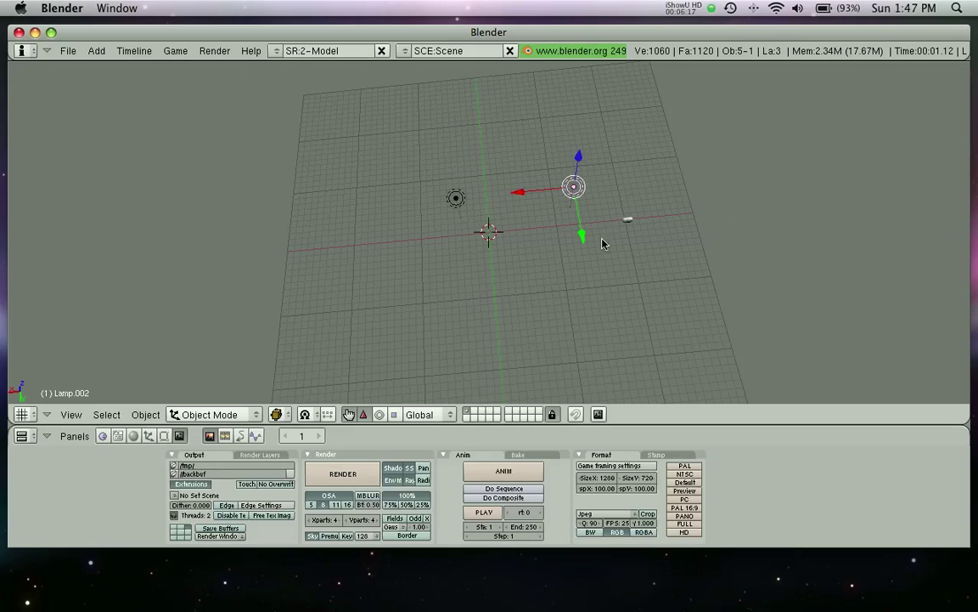
pyautogui.moveTo(582, 235); pyautogui.dragTo(593, 317)
pyautogui.moveTo(528, 259); pyautogui.dragTo(588, 286)
pyautogui.moveTo(416, 238); pyautogui.dragTo(399, 115, button='middle')
# Set the current frame to 30.
pyautogui.click(304, 435)
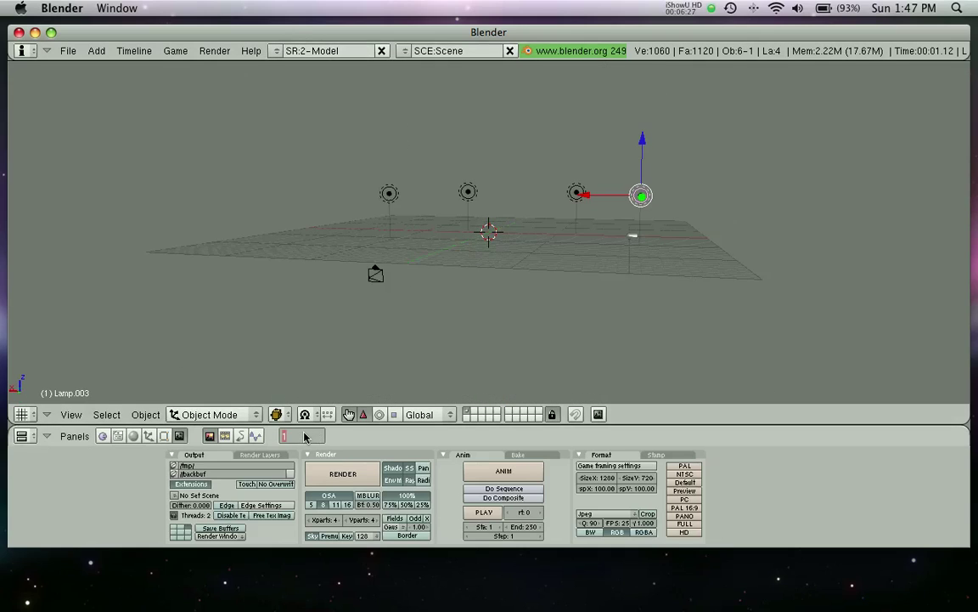
pyautogui.write('30')
pyautogui.press('Return')
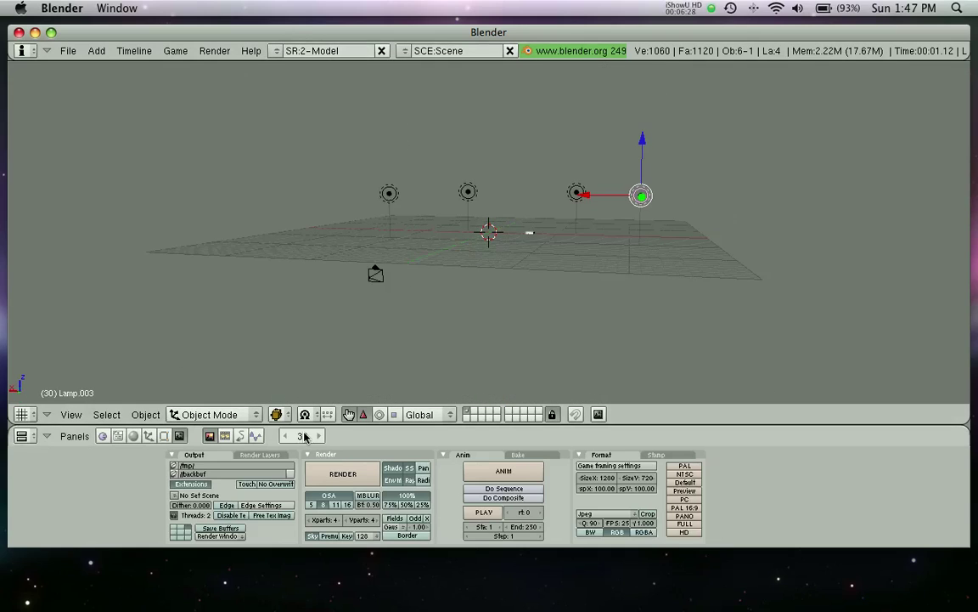
# Render the current frame as a test and close the render window.
pyautogui.click(219, 53)
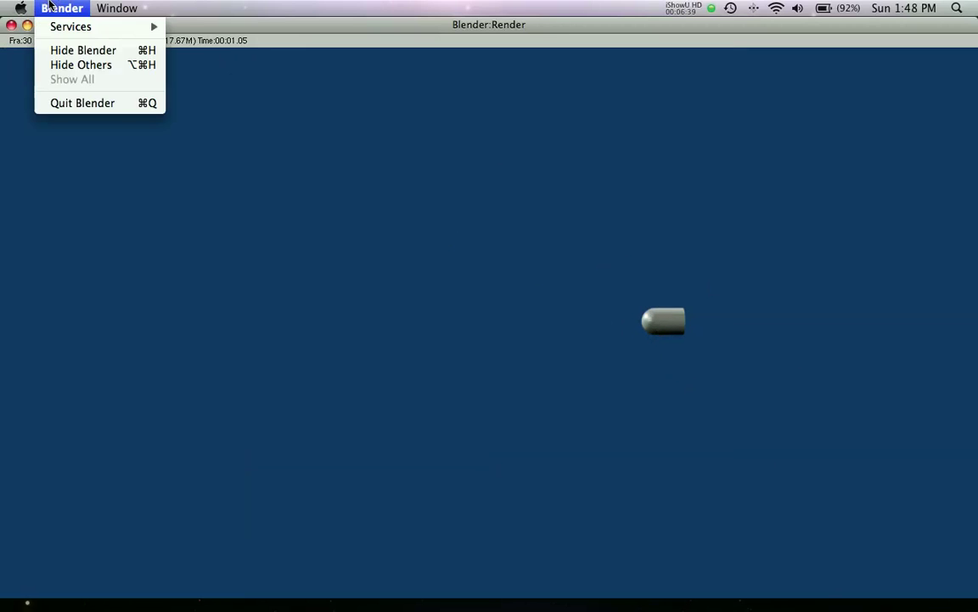
pyautogui.click(10, 25)
pyautogui.click(11, 24)
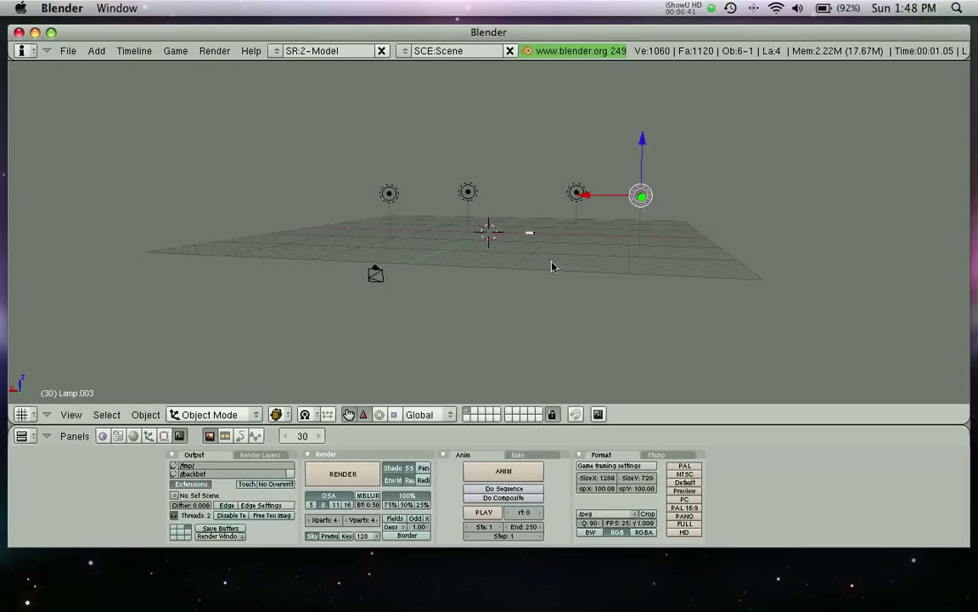
# Select the bullet cylinder and frame it in the viewport.
pyautogui.moveTo(551, 267); pyautogui.dragTo(411, 390, button='middle')
pyautogui.click(70, 413)
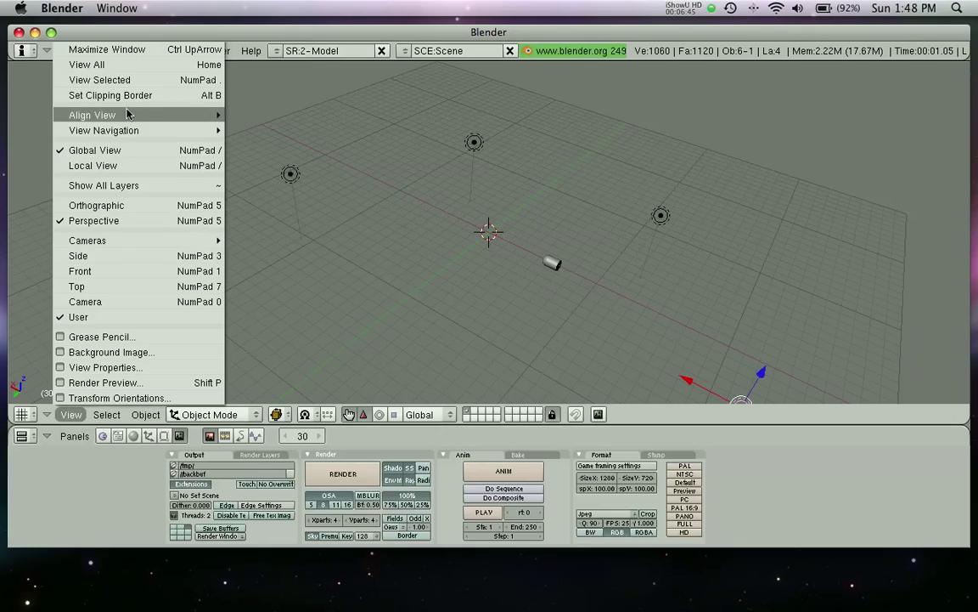
pyautogui.click(161, 80)
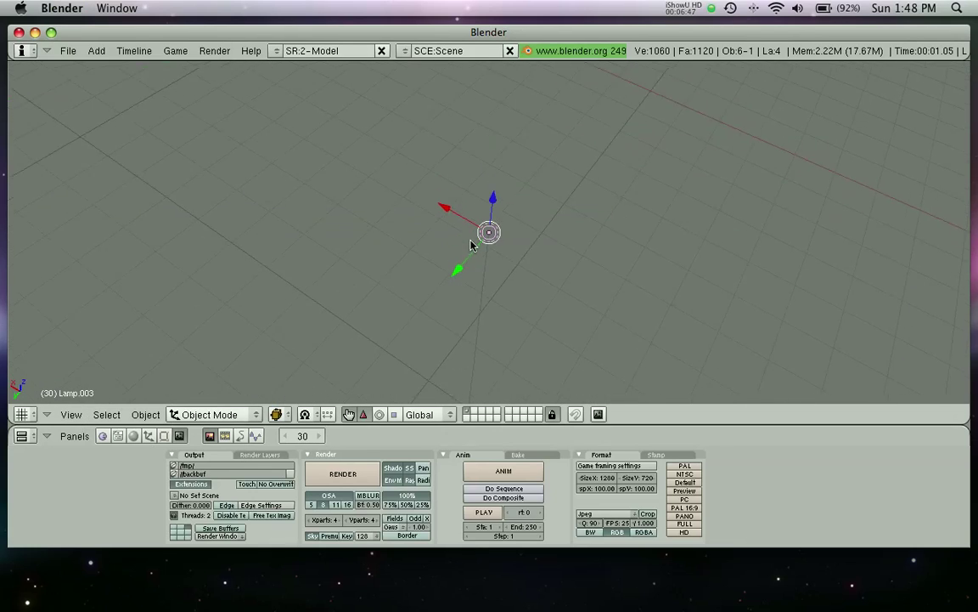
pyautogui.moveTo(469, 247); pyautogui.dragTo(430, 200, button='middle')
pyautogui.rightClick(420, 126)
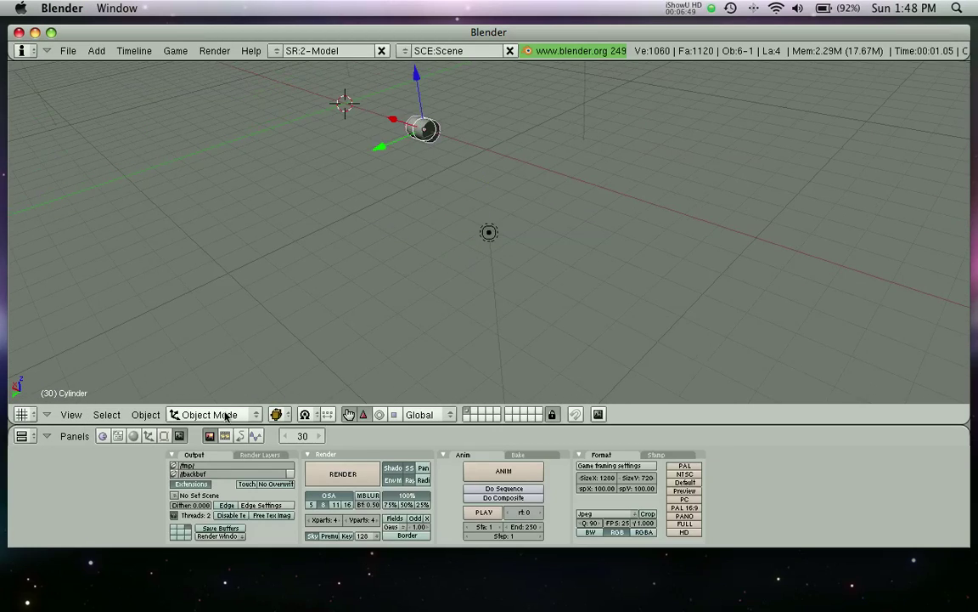
pyautogui.click(72, 413)
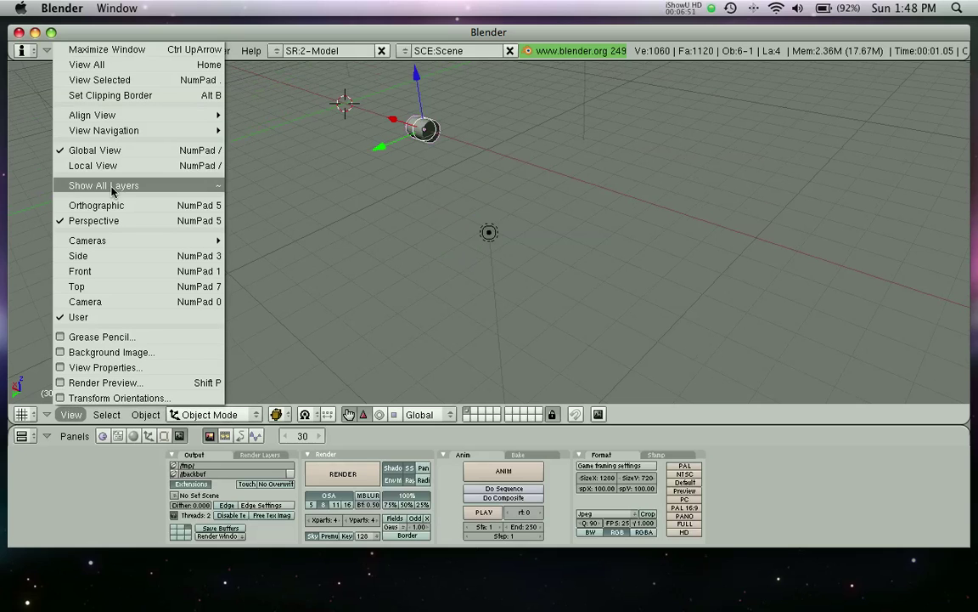
pyautogui.click(101, 79)
pyautogui.moveTo(135, 92); pyautogui.dragTo(272, 253, button='middle')
pyautogui.scroll(-5, 563, 340)
pyautogui.moveTo(563, 340); pyautogui.dragTo(452, 275, button='middle')
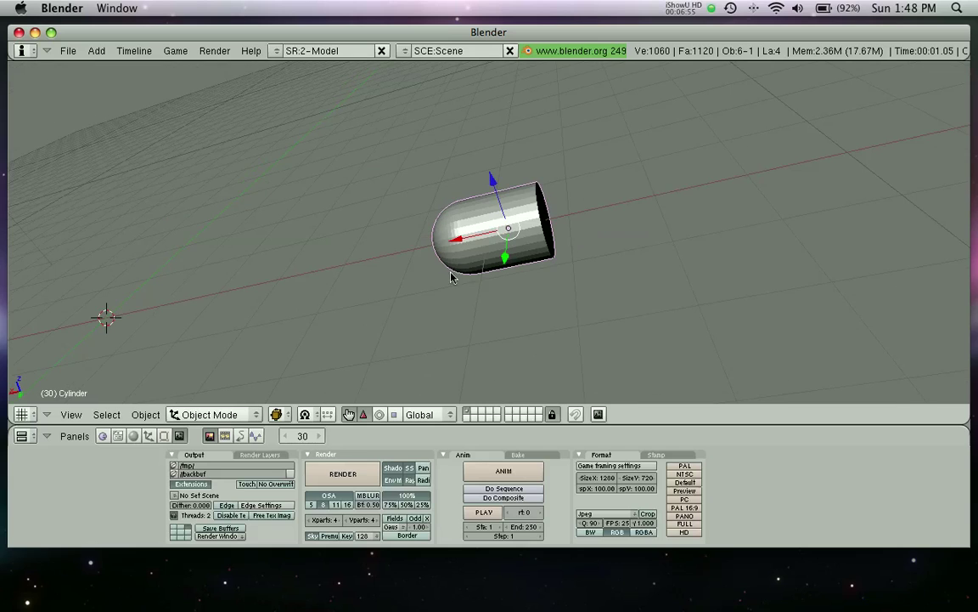
# Add a new material to the bullet in the Material settings.
pyautogui.click(149, 436)
pyautogui.click(134, 436)
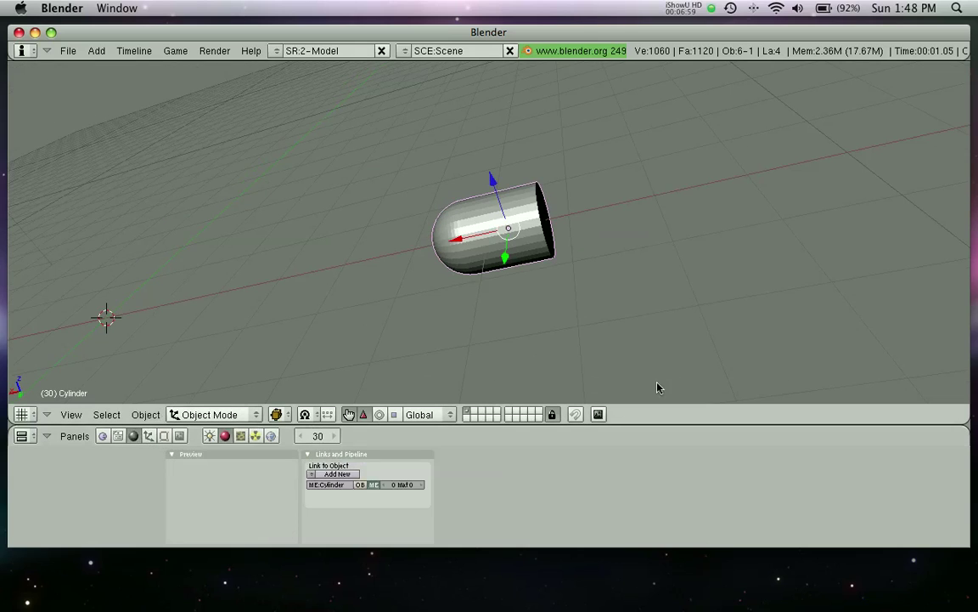
pyautogui.moveTo(633, 362); pyautogui.dragTo(524, 313, button='middle')
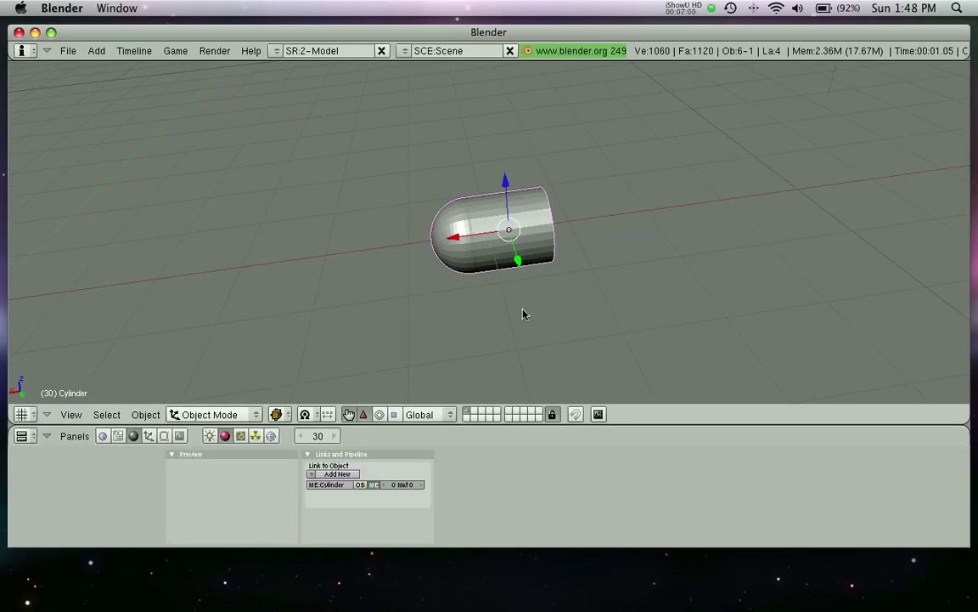
pyautogui.click(335, 473)
# Give the material colour a saturated orange hue, then tone it down.
pyautogui.click(330, 514)
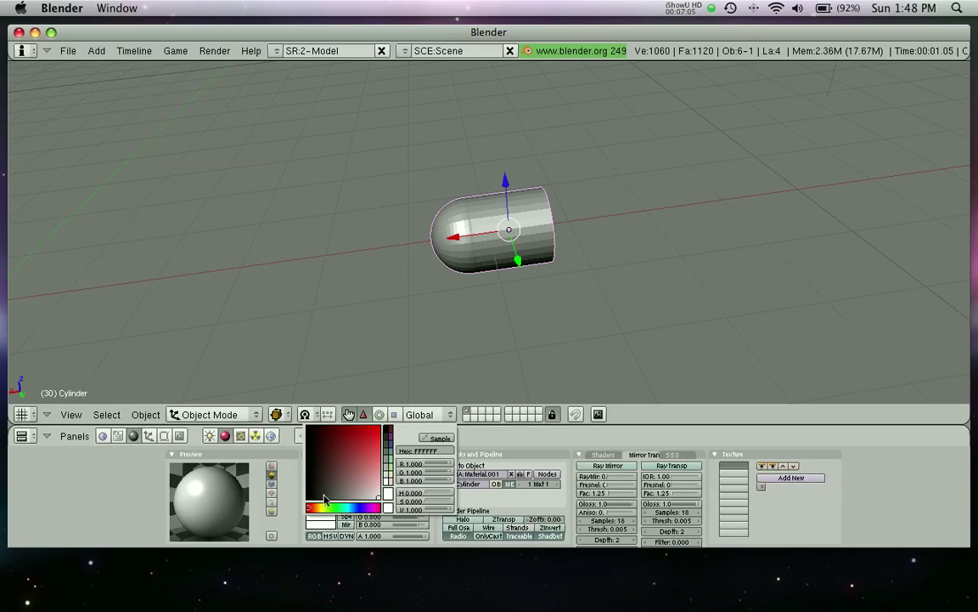
pyautogui.click(321, 509)
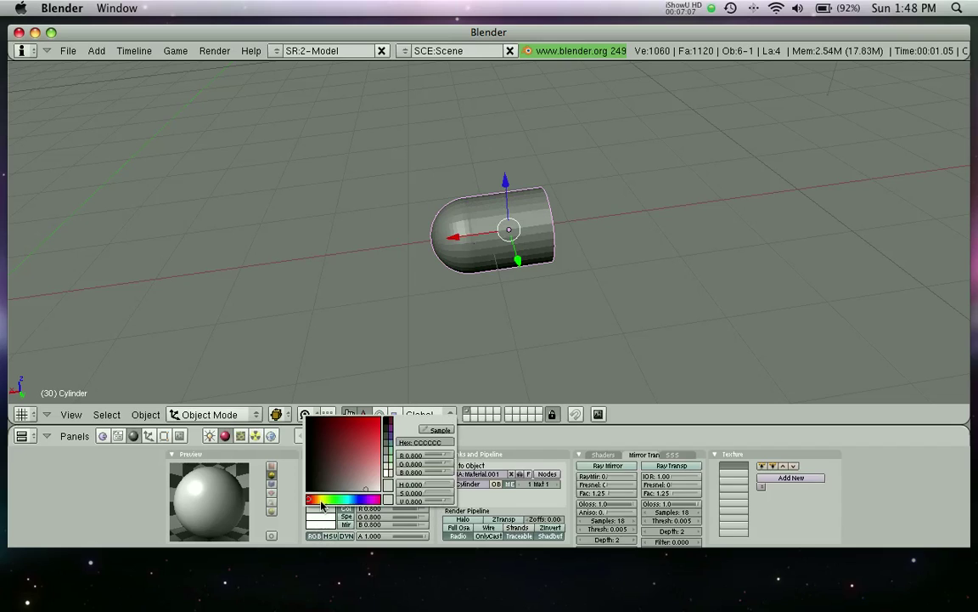
pyautogui.click(313, 502)
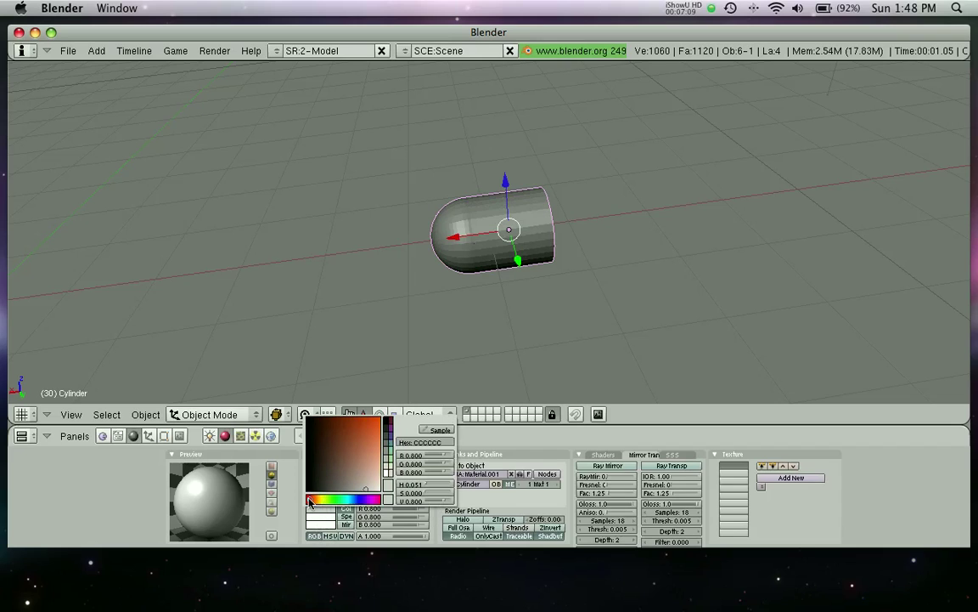
pyautogui.moveTo(349, 436); pyautogui.dragTo(397, 414)
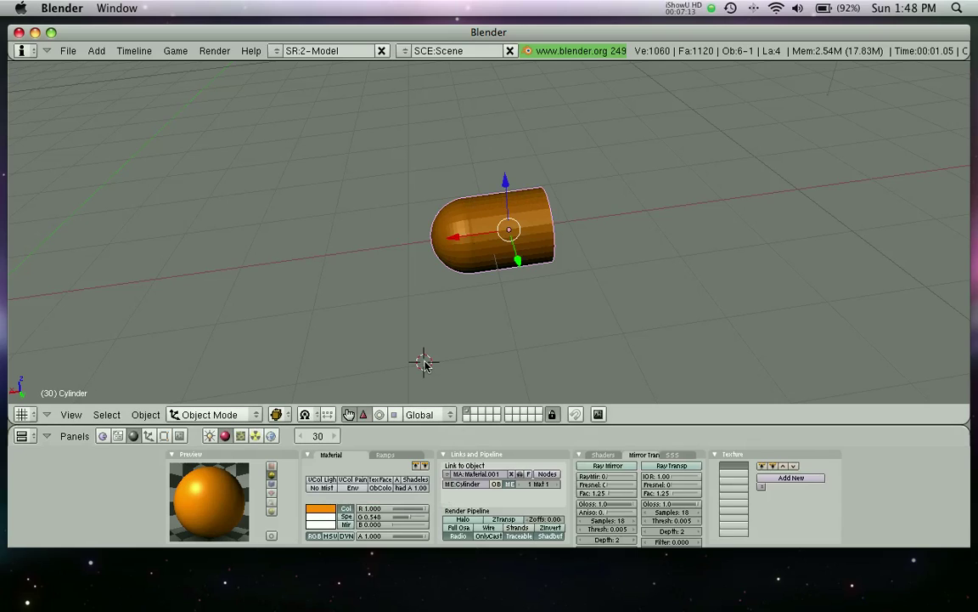
pyautogui.click(321, 508)
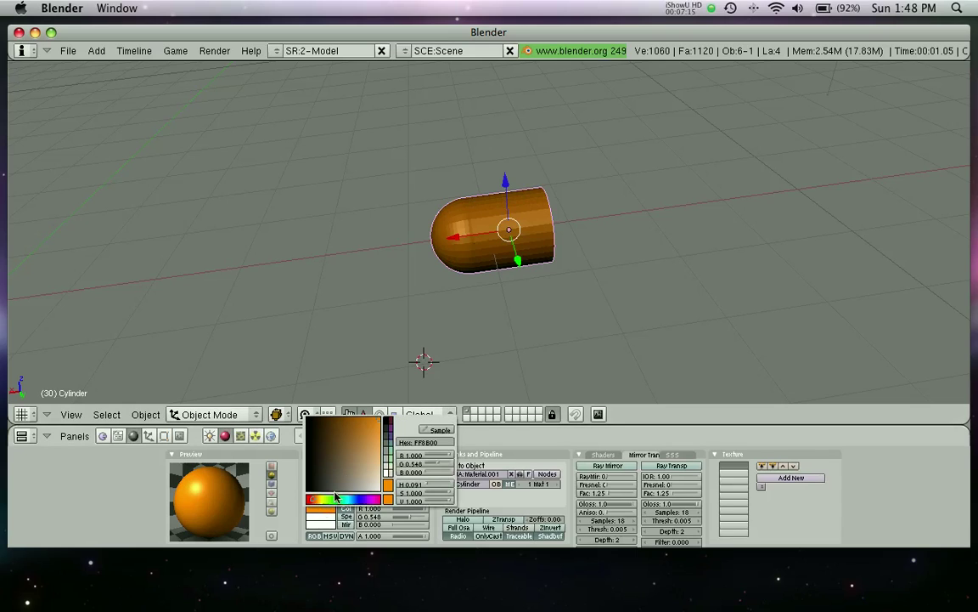
pyautogui.click(371, 439)
pyautogui.moveTo(371, 437); pyautogui.dragTo(374, 434)
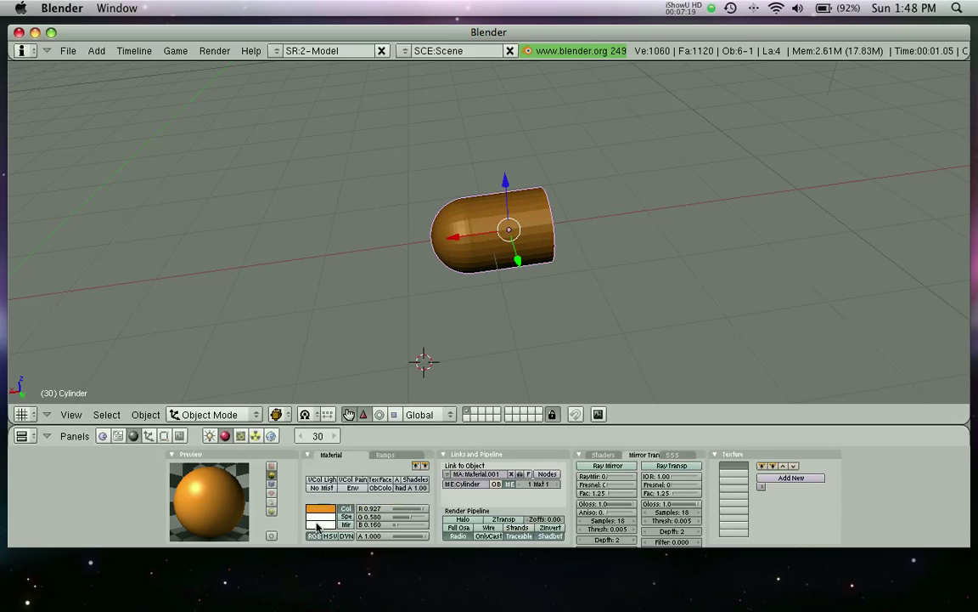
# Refine the colour to brass R 0.927, G 0.580, B 0.160.
pyautogui.click(317, 526)
pyautogui.click(349, 463)
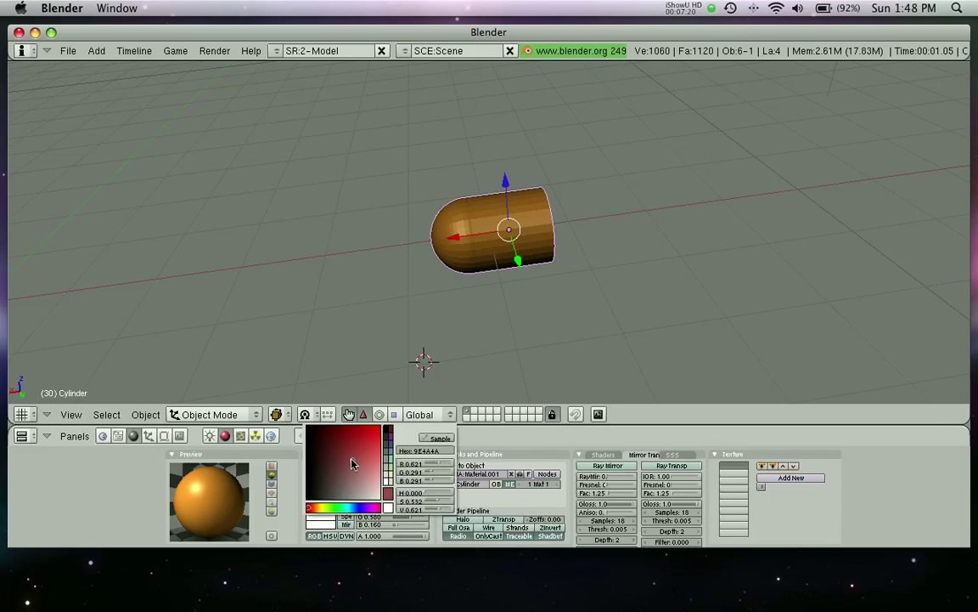
pyautogui.click(317, 510)
pyautogui.click(315, 511)
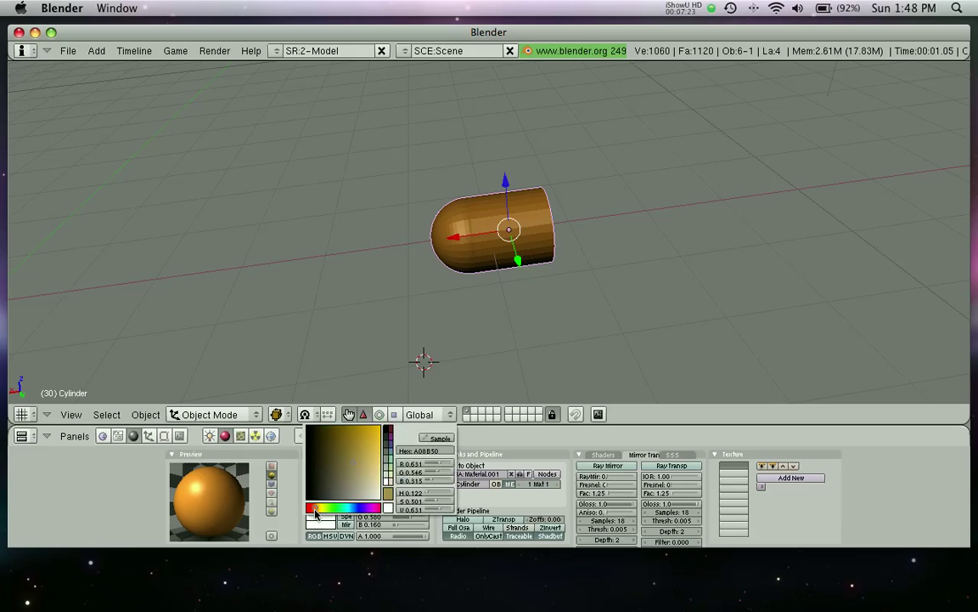
pyautogui.click(393, 354)
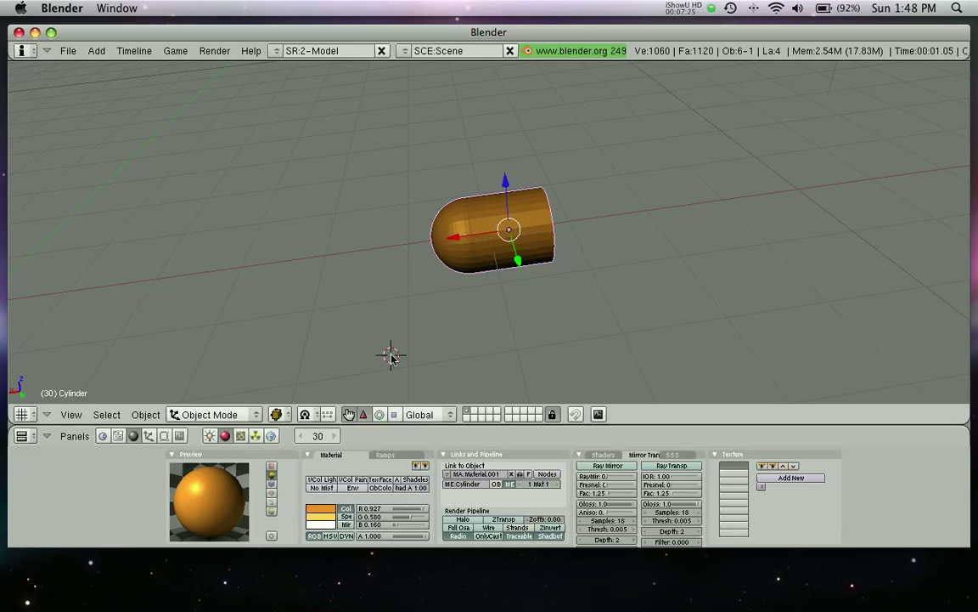
pyautogui.scroll(1, 392, 359)
pyautogui.moveTo(392, 359); pyautogui.dragTo(449, 283, button='middle')
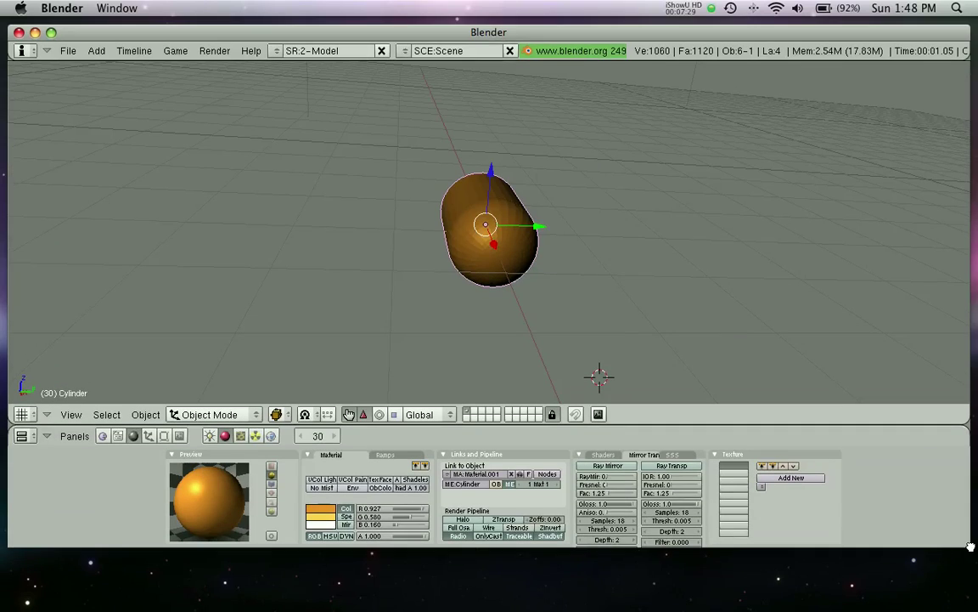
# Jump to frame 1 to check the capsule's start position, then return to frame 30.
pyautogui.click(975, 563)
pyautogui.click(618, 293)
pyautogui.moveTo(618, 293); pyautogui.dragTo(473, 186, button='middle')
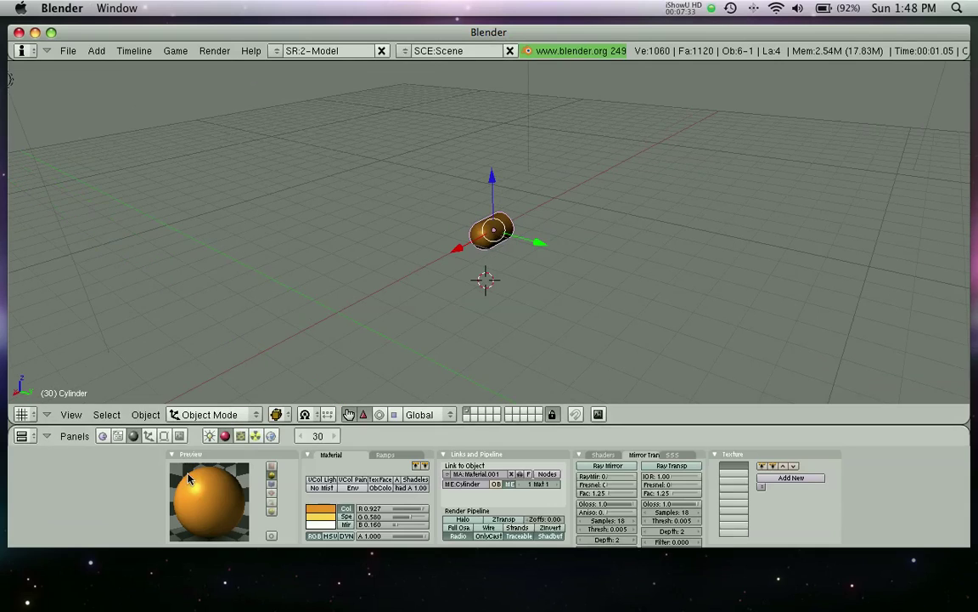
pyautogui.click(320, 436)
pyautogui.write('1')
pyautogui.press('Return')
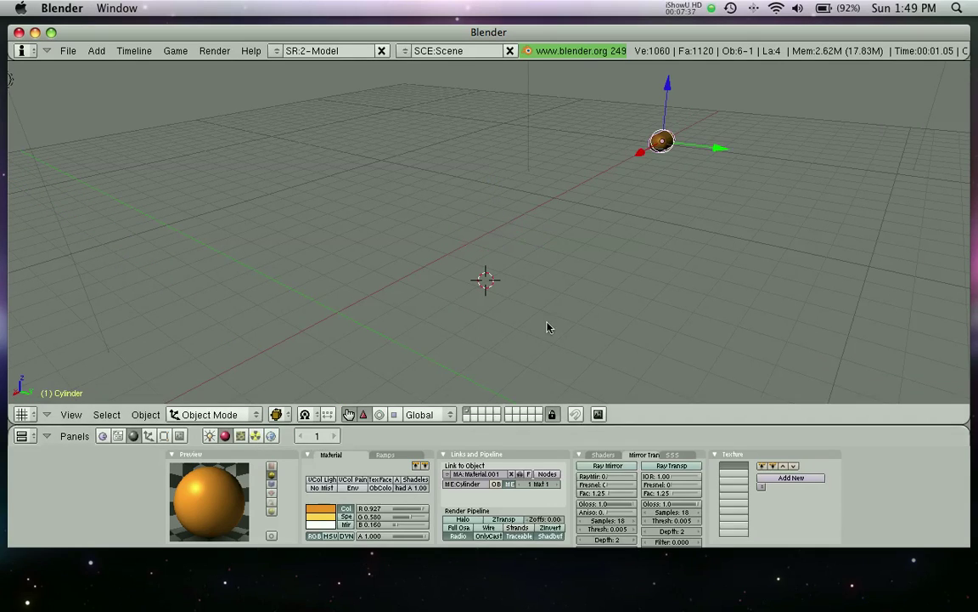
pyautogui.moveTo(546, 323); pyautogui.dragTo(450, 272, button='middle')
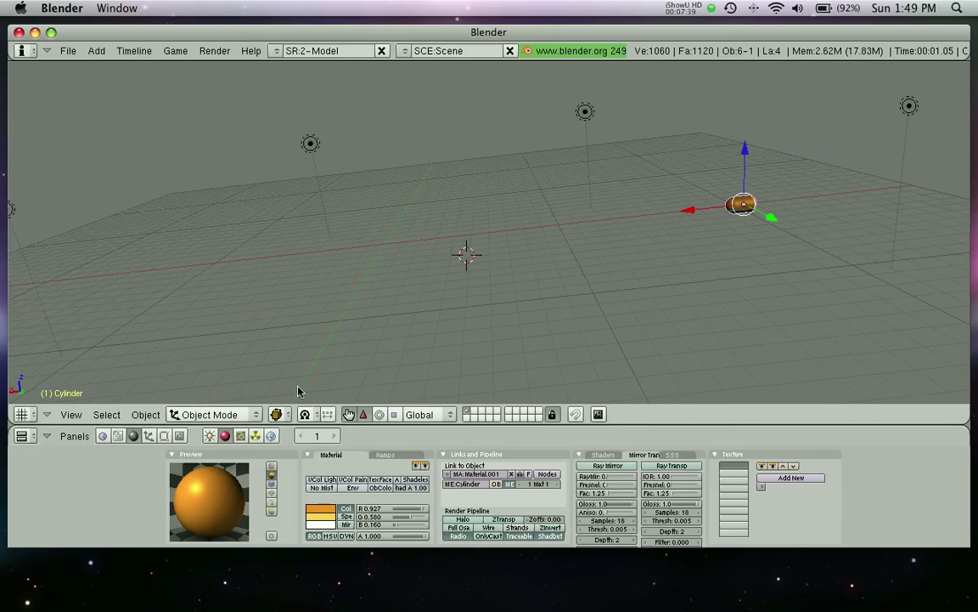
pyautogui.click(322, 438)
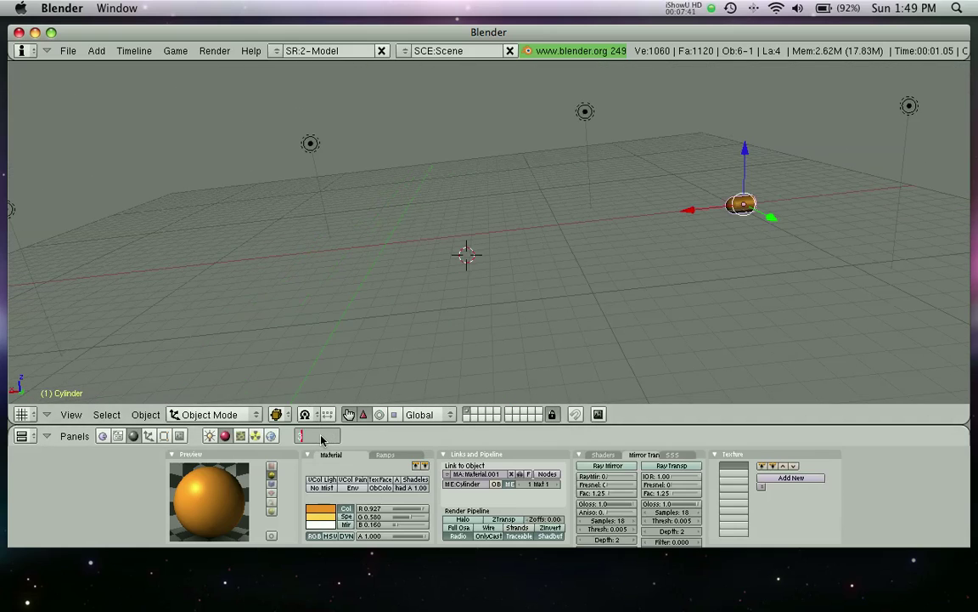
pyautogui.press('Return')
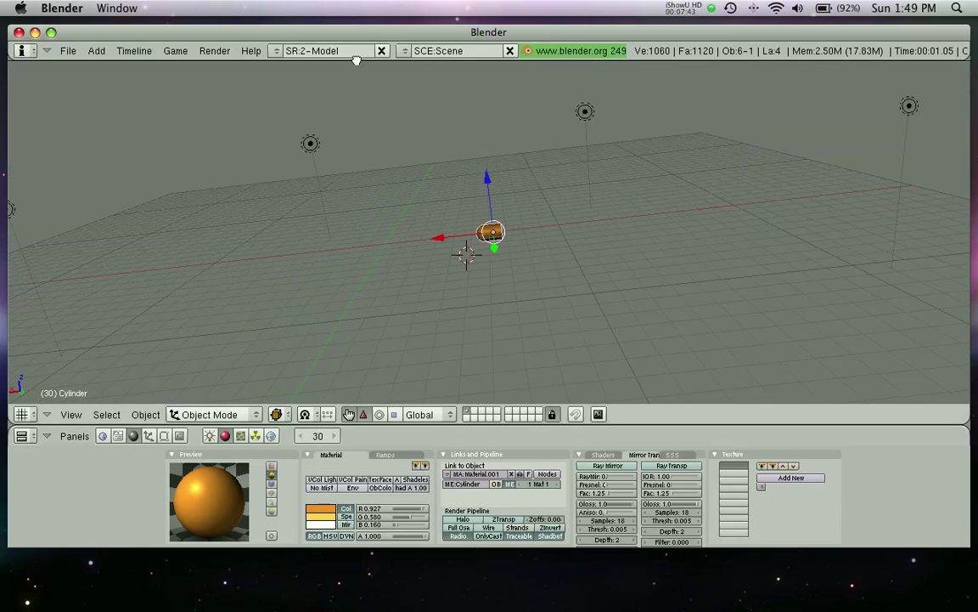
# Render the animation, close the render window and return to Blender.
pyautogui.click(214, 51)
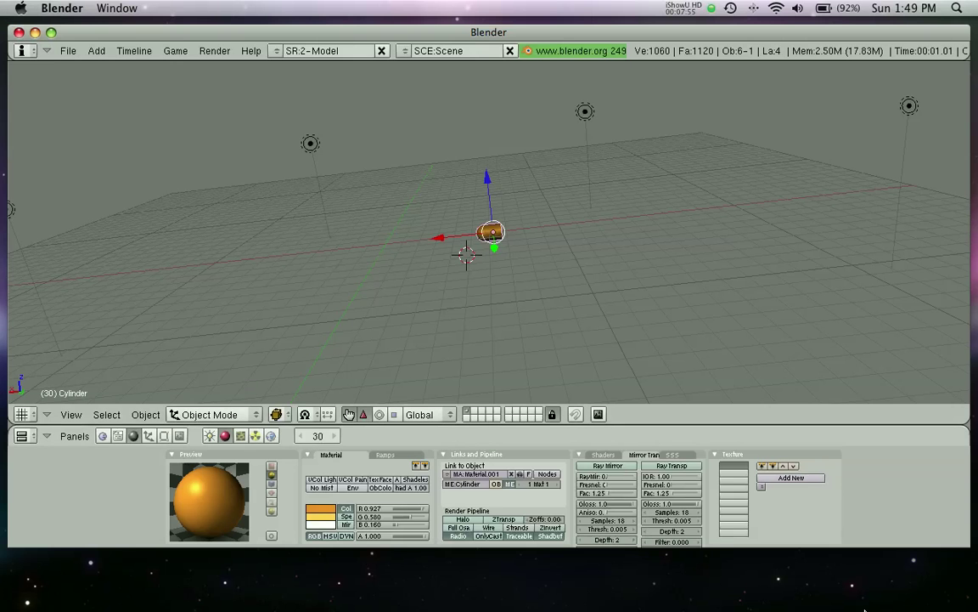
pyautogui.press('F11')
pyautogui.click(646, 361)
pyautogui.press('F11')
pyautogui.click(321, 232)
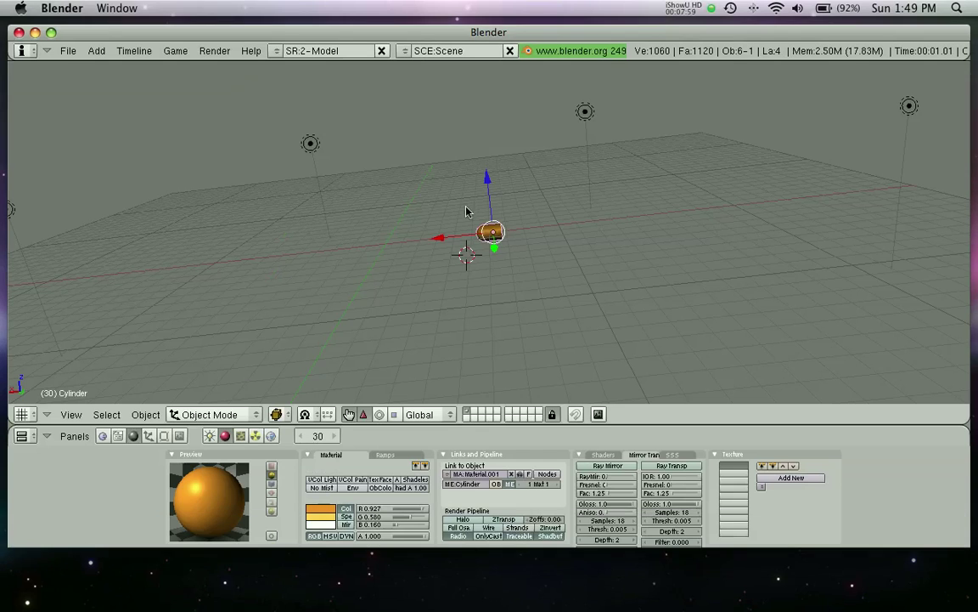
pyautogui.moveTo(466, 212); pyautogui.dragTo(489, 81, button='middle')
# Inspect the capsule from above, along its axis and from the side, adding nothing.
pyautogui.scroll(3, 434, 227)
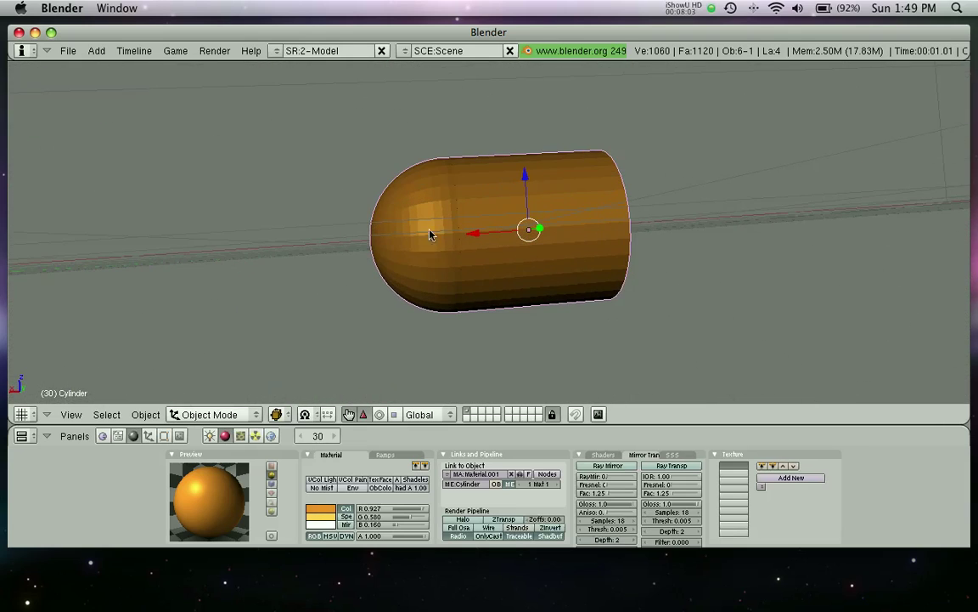
pyautogui.press('space')
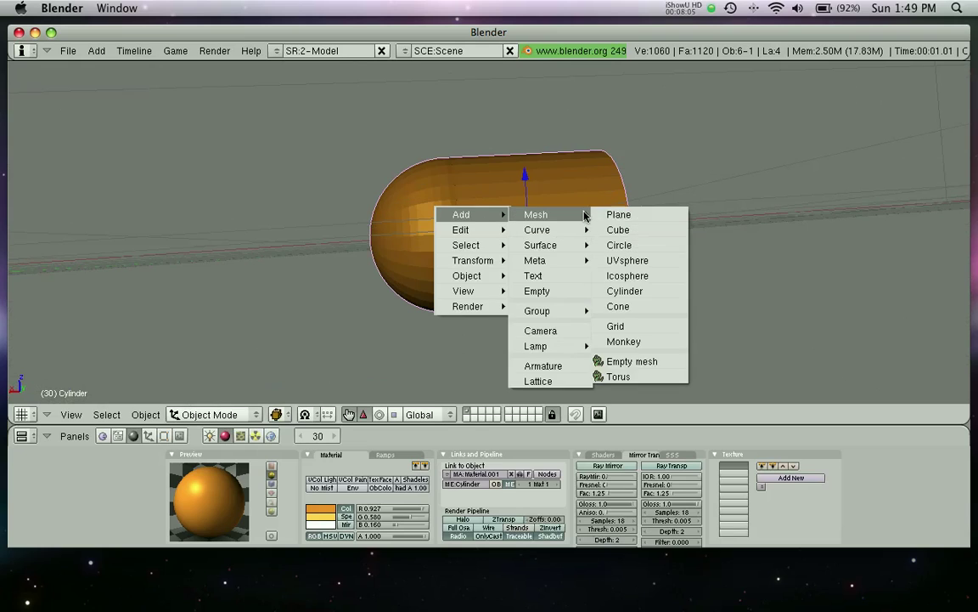
pyautogui.press('Escape')
pyautogui.moveTo(464, 240); pyautogui.dragTo(458, 363, button='middle')
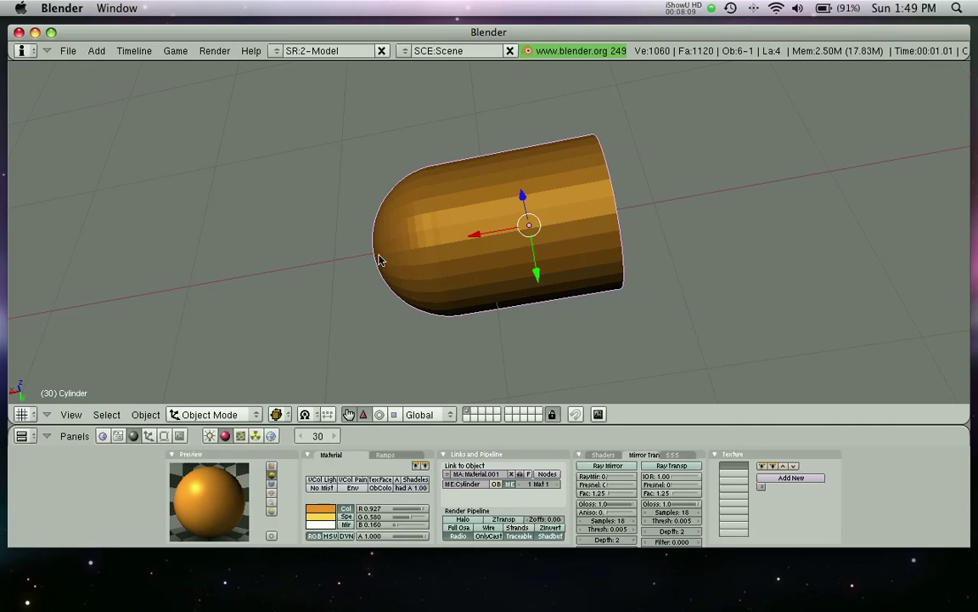
pyautogui.moveTo(592, 308); pyautogui.dragTo(405, 261, button='middle')
pyautogui.moveTo(599, 261); pyautogui.dragTo(622, 273, button='middle')
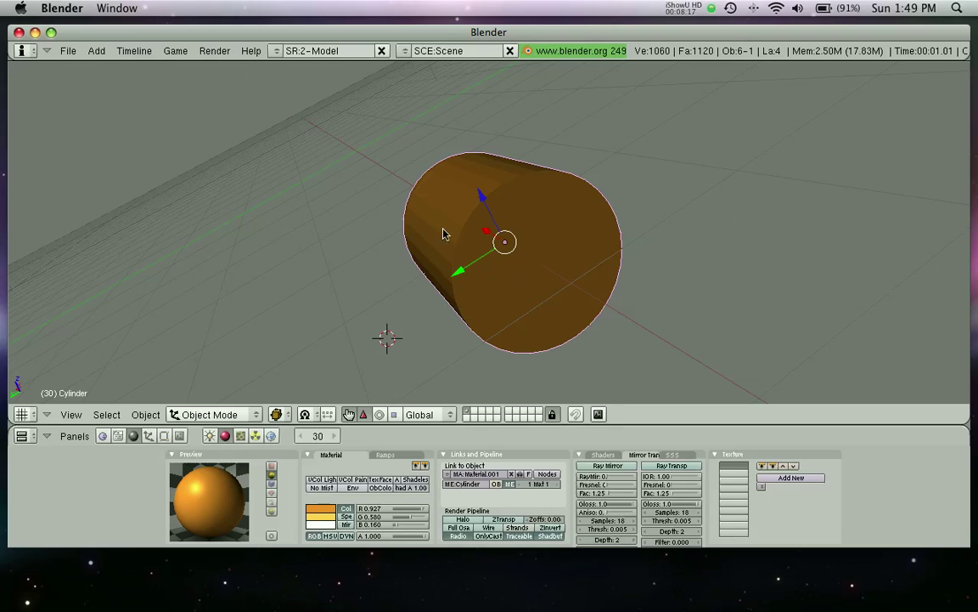
pyautogui.scroll(-5, 433, 194)
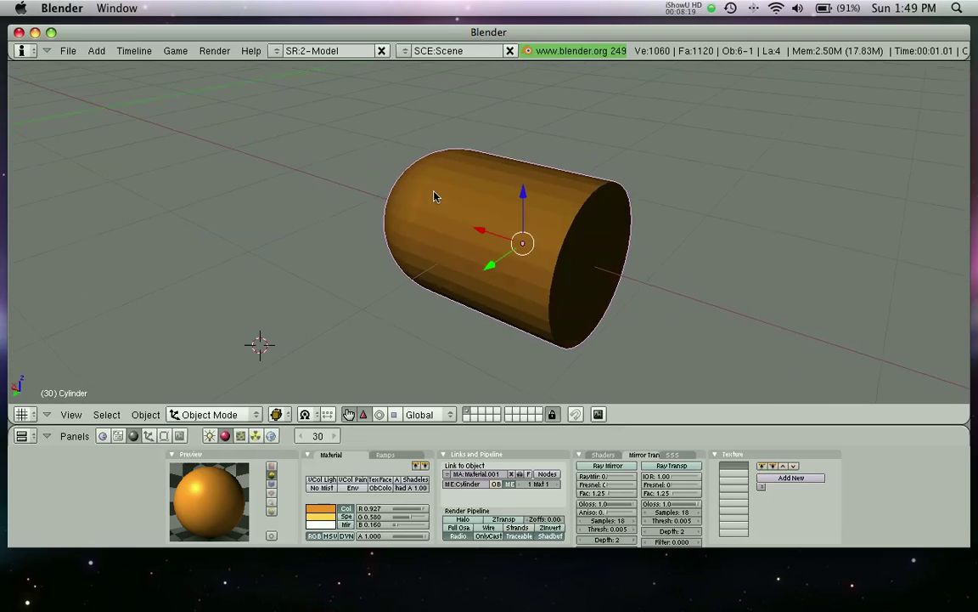
pyautogui.moveTo(274, 289); pyautogui.dragTo(271, 317, button='middle')
# Set render alpha to Key, render a test frame, and choose AVI Raw output.
pyautogui.click(151, 436)
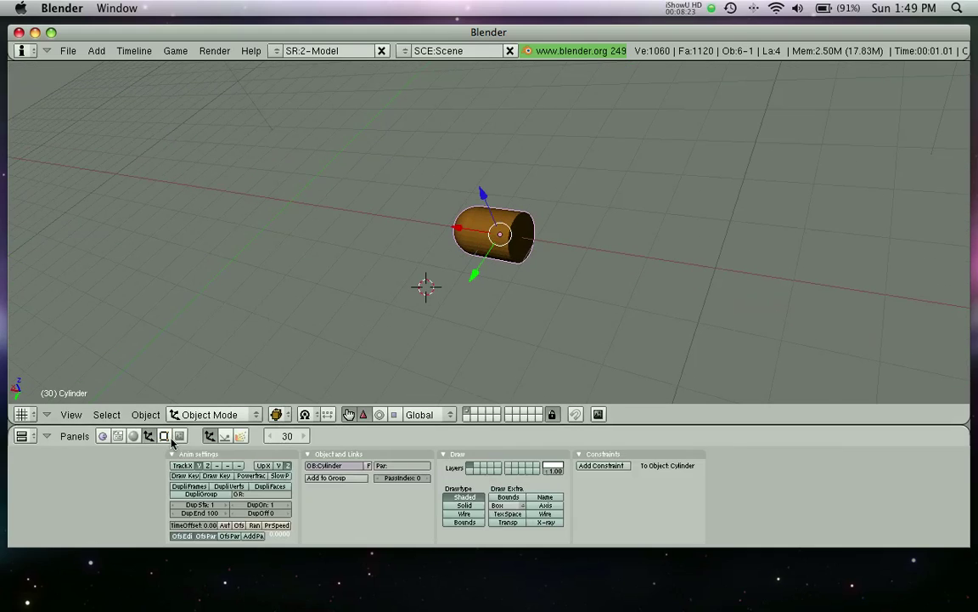
pyautogui.click(180, 436)
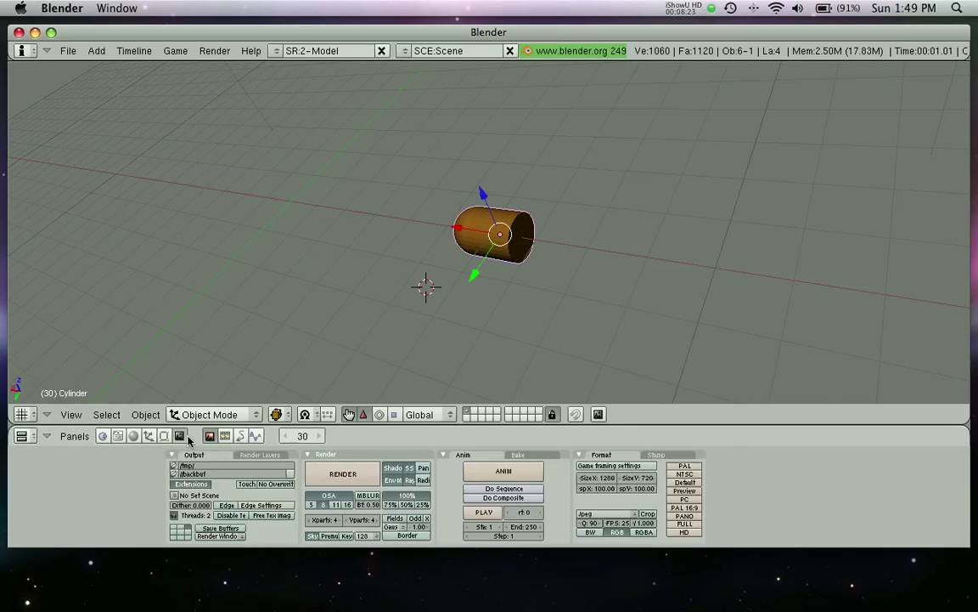
pyautogui.click(346, 535)
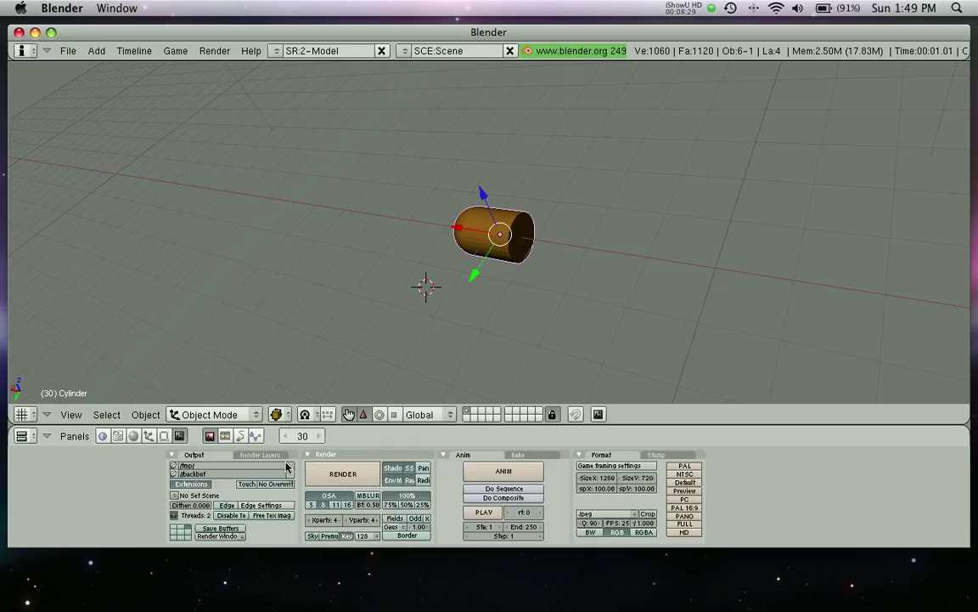
pyautogui.click(214, 50)
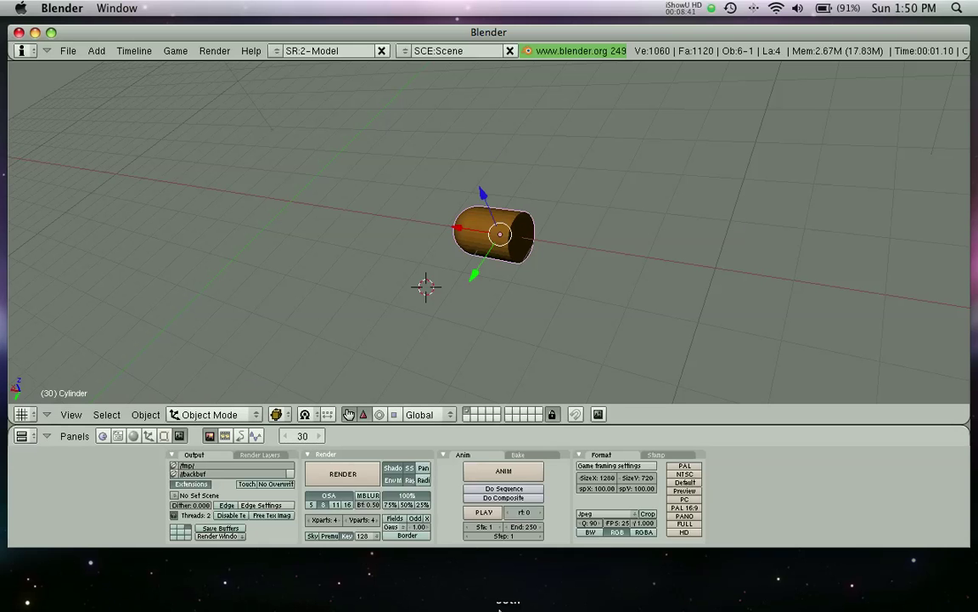
pyautogui.click(599, 514)
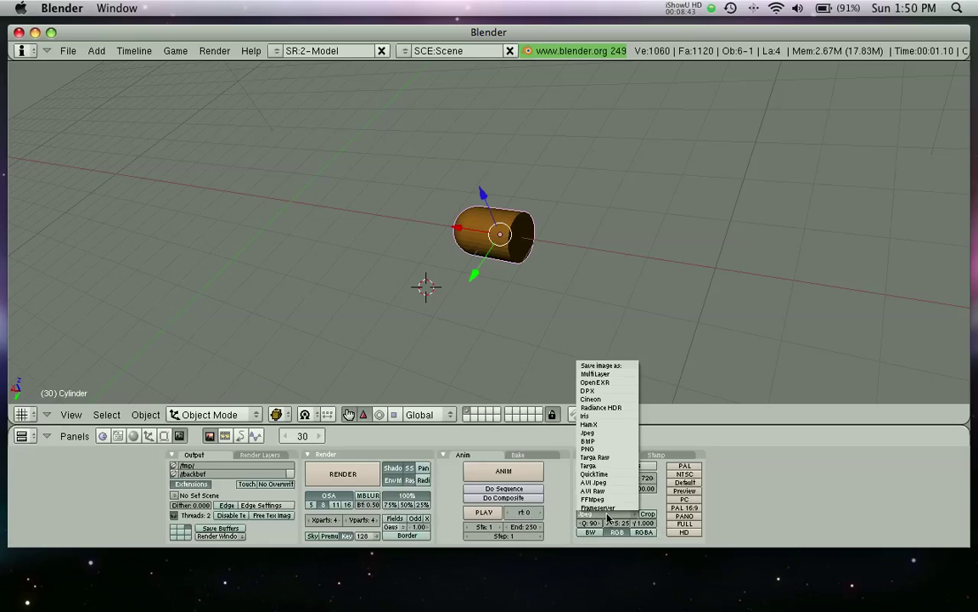
pyautogui.click(594, 490)
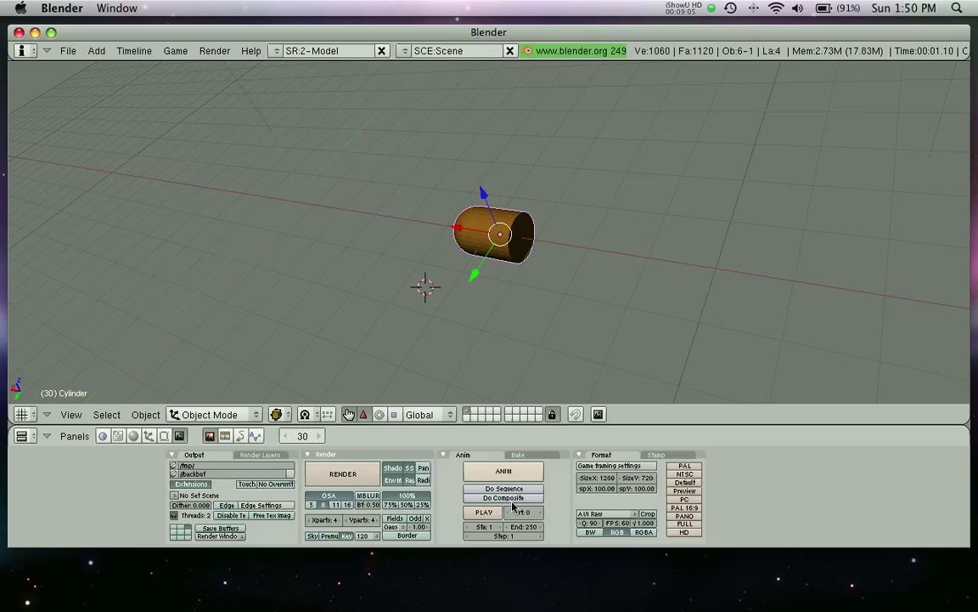
# Bring up the iShowU HD menu-bar menu to stop the screen recording.
pyautogui.click(693, 6)
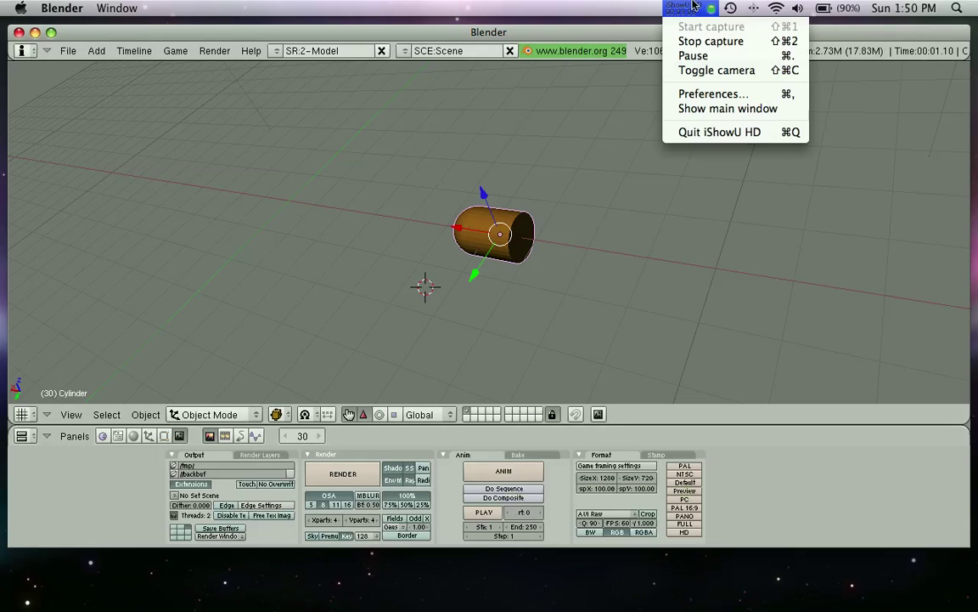
pyautogui.click(693, 6)
pyautogui.click(693, 7)
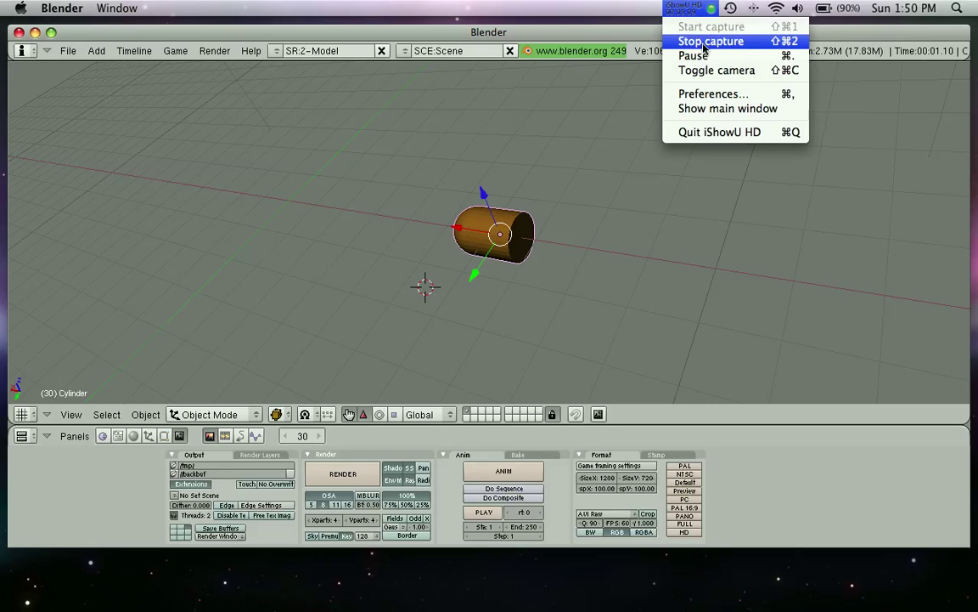